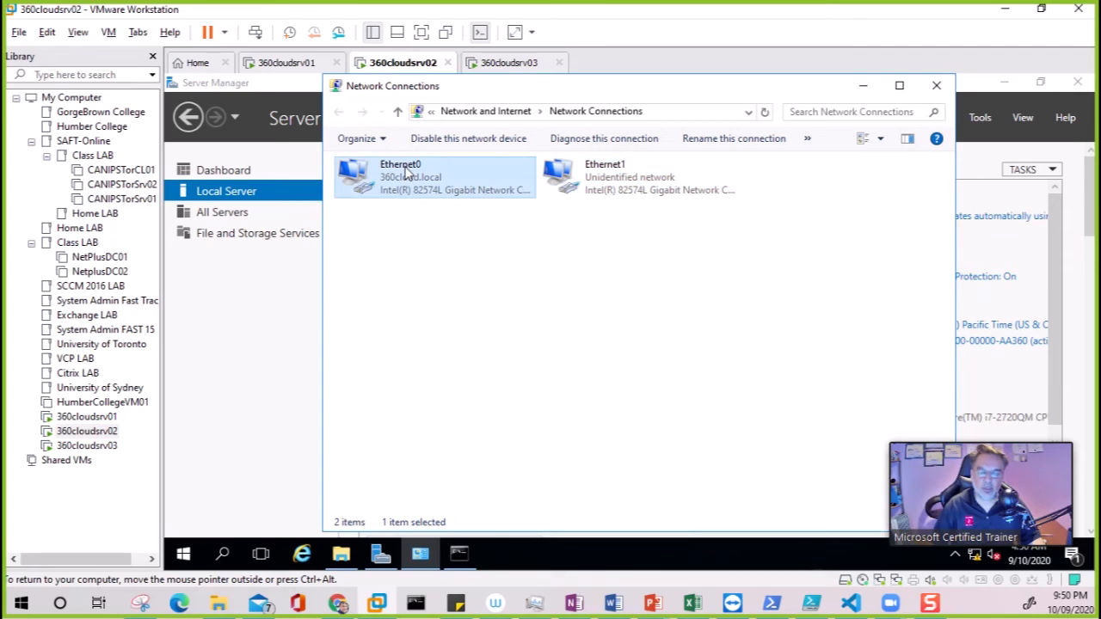
Rename the Ethernet0 network adapter on 360cloudsrv02 to Public
click(764, 151)
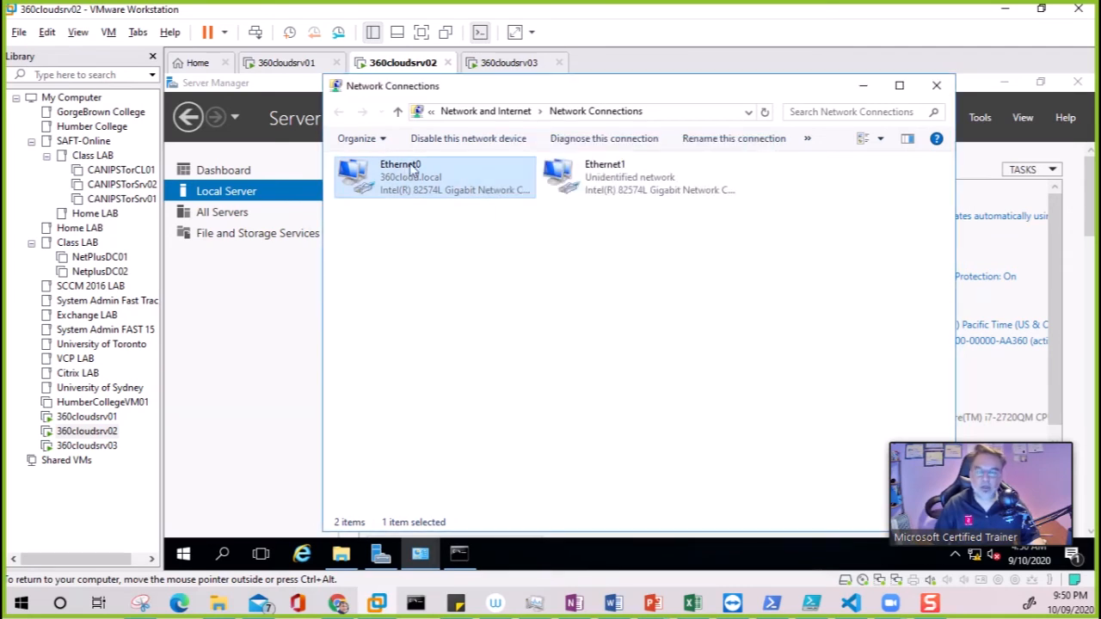
right_click(389, 167)
click(437, 297)
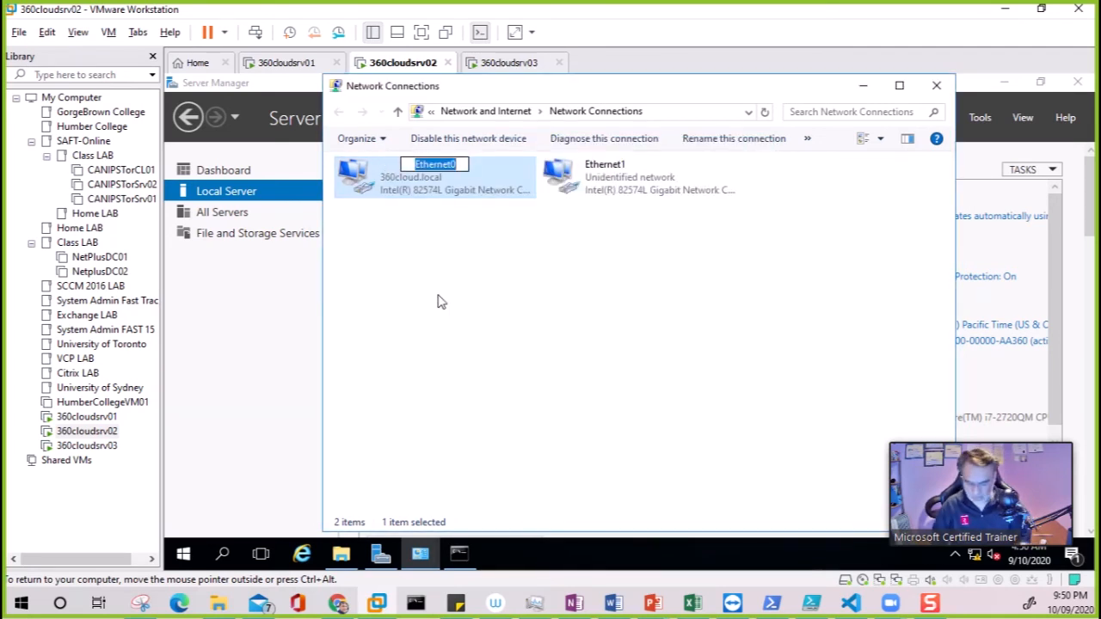
text(Public)
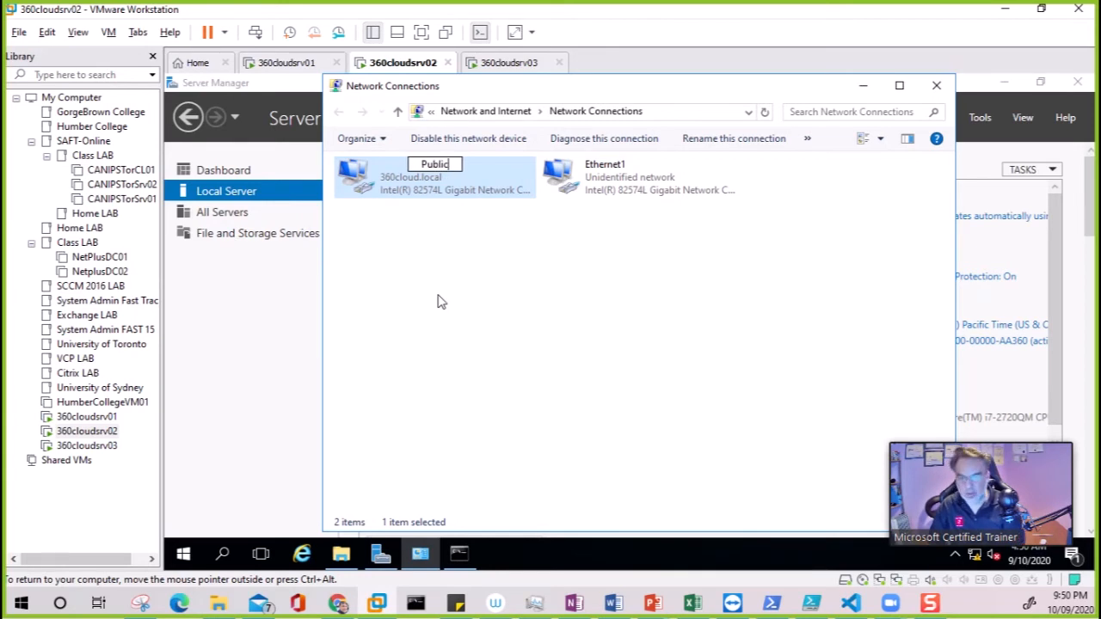
key(Return)
Rename the Ethernet1 network adapter on 360cloudsrv02 to Private
click(603, 172)
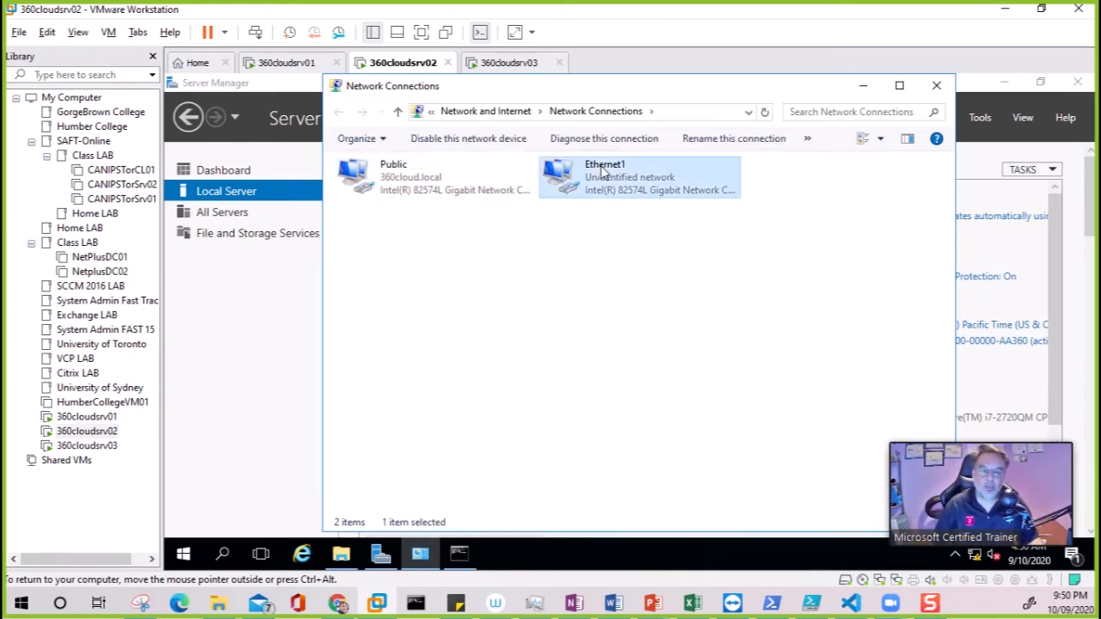
click(608, 171)
text(Pr)
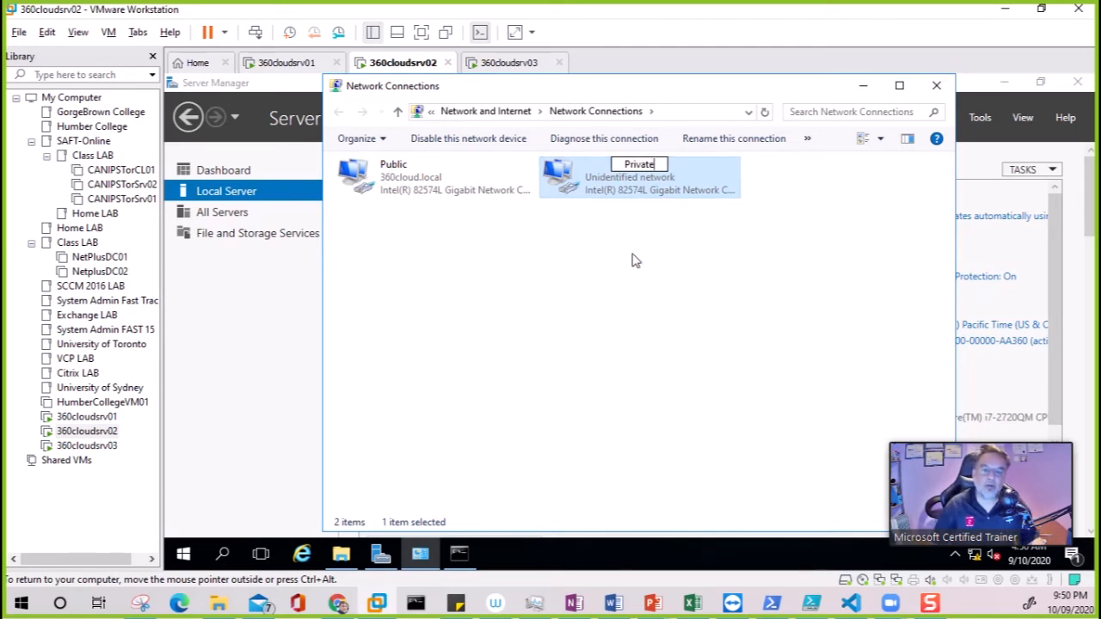
text(ivate)
click(635, 260)
Switch to the 360cloudsrv03 virtual machine and open its network connections from the Local Server properties
click(507, 65)
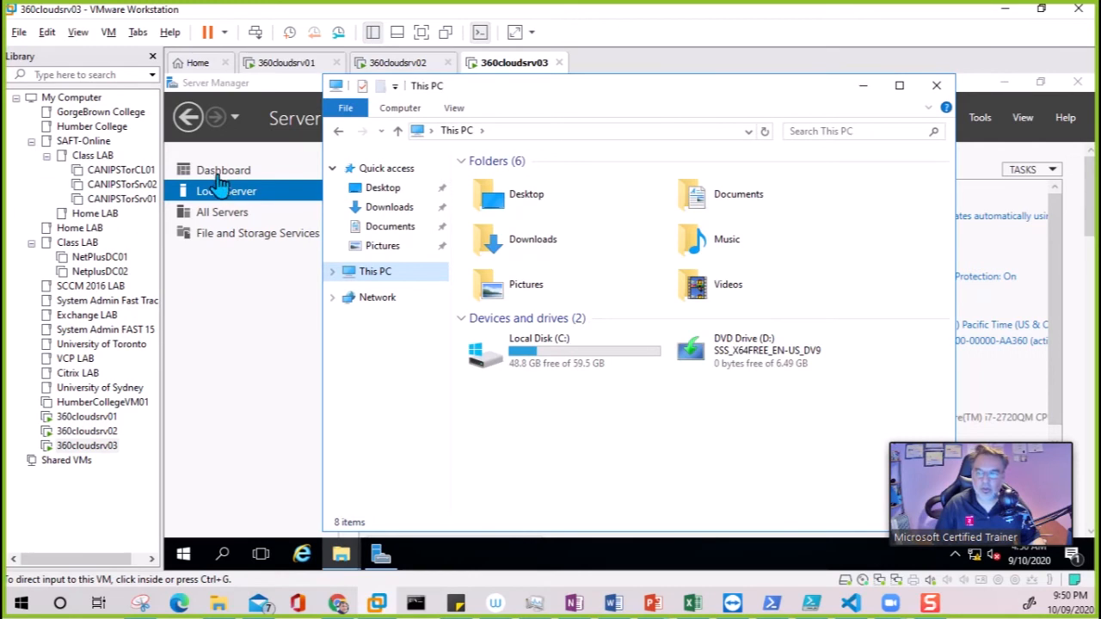
click(221, 174)
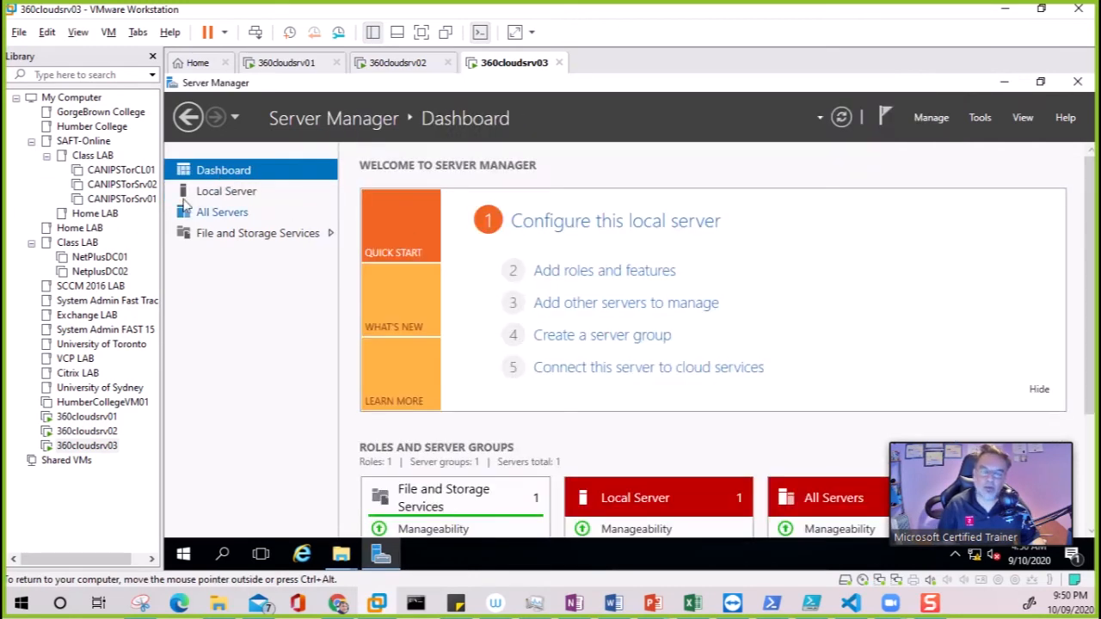
click(234, 193)
click(543, 344)
Rename the Ethernet0 network adapter on 360cloudsrv03 to Public
click(406, 170)
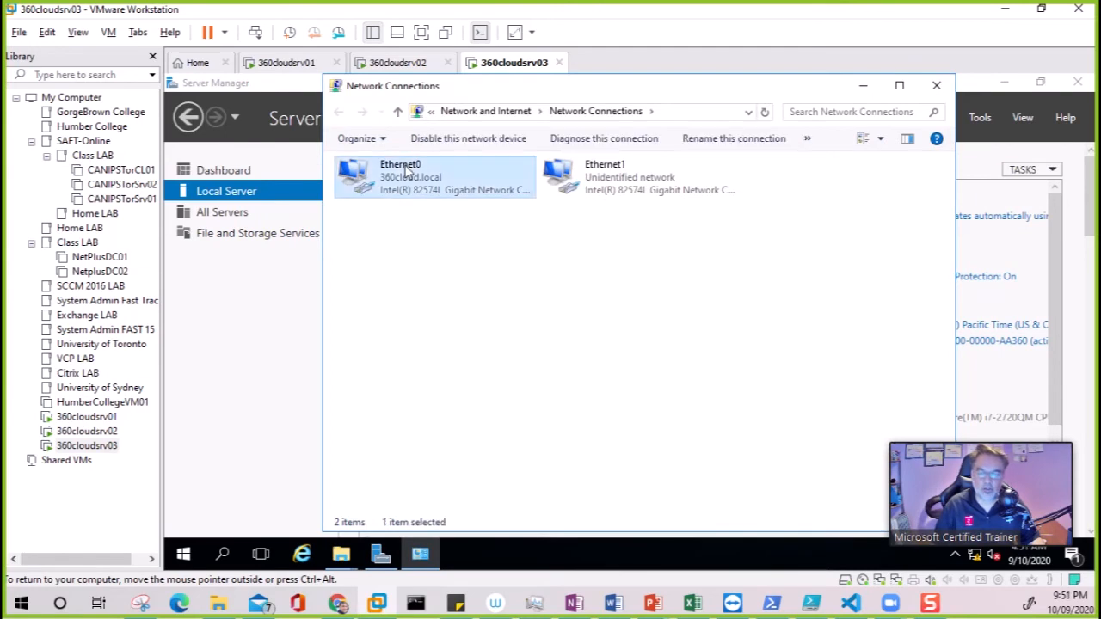
click(408, 170)
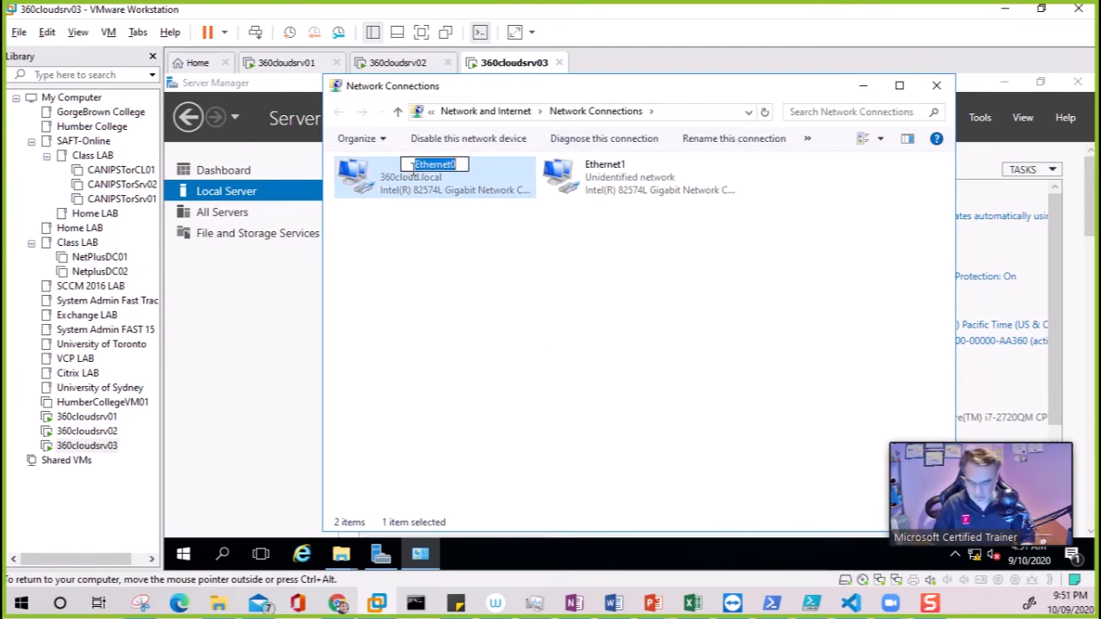
text(Public)
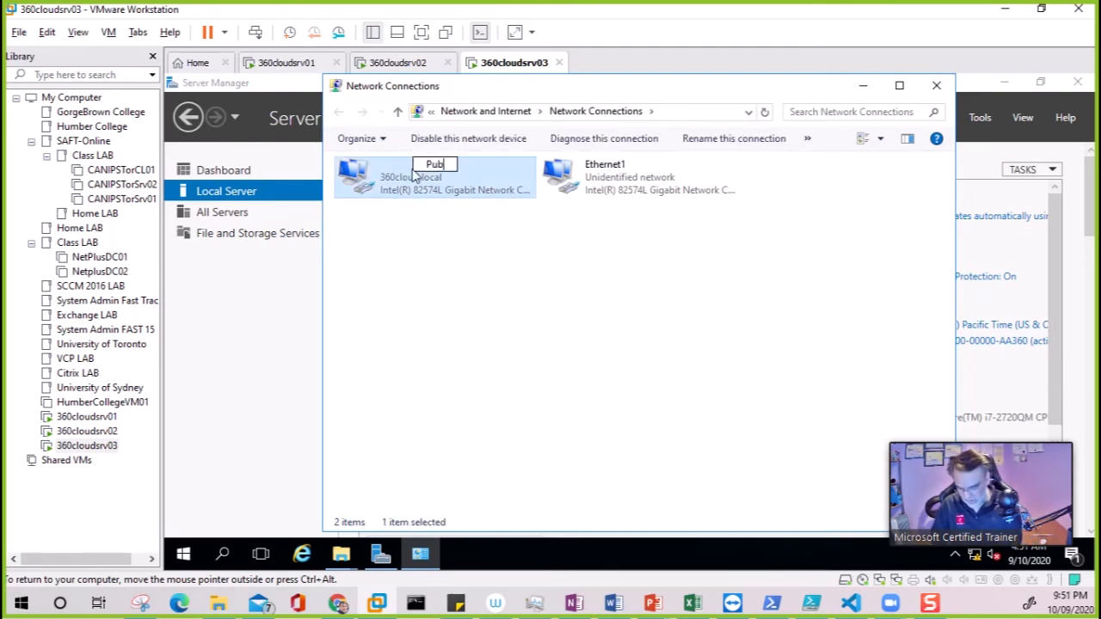
click(514, 250)
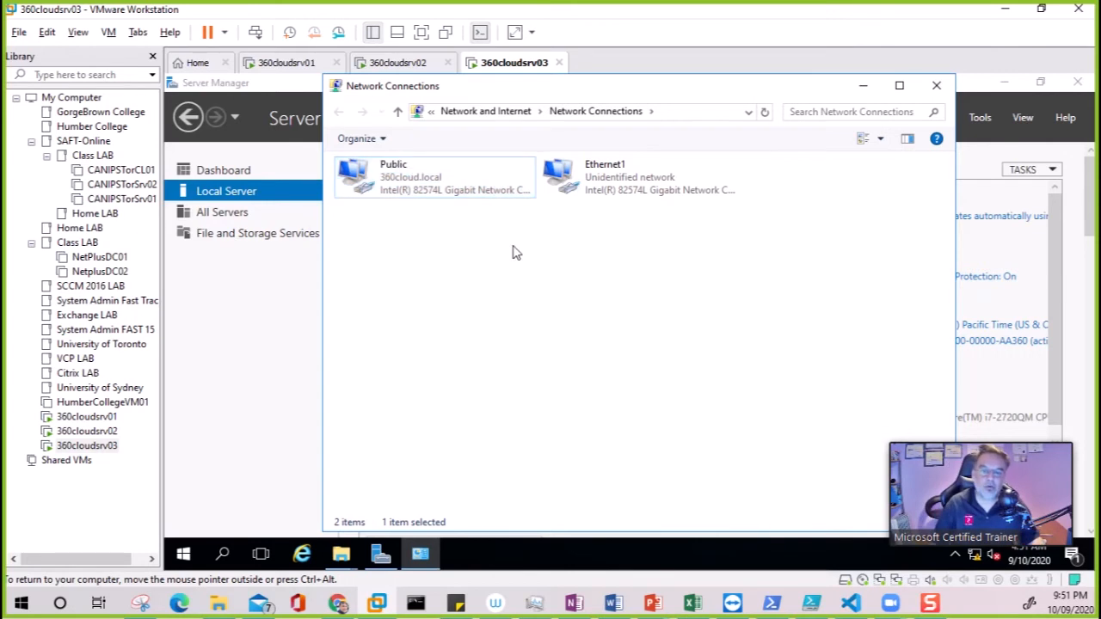
Rename the Ethernet1 network adapter on 360cloudsrv03 to Private
click(607, 169)
click(607, 169)
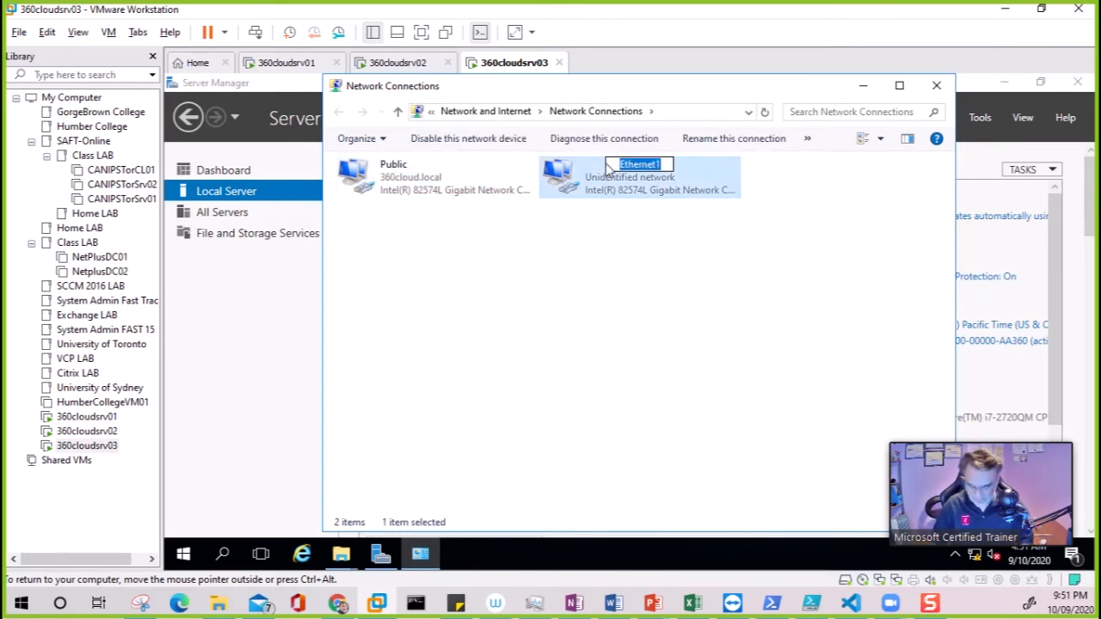
text(Pri)
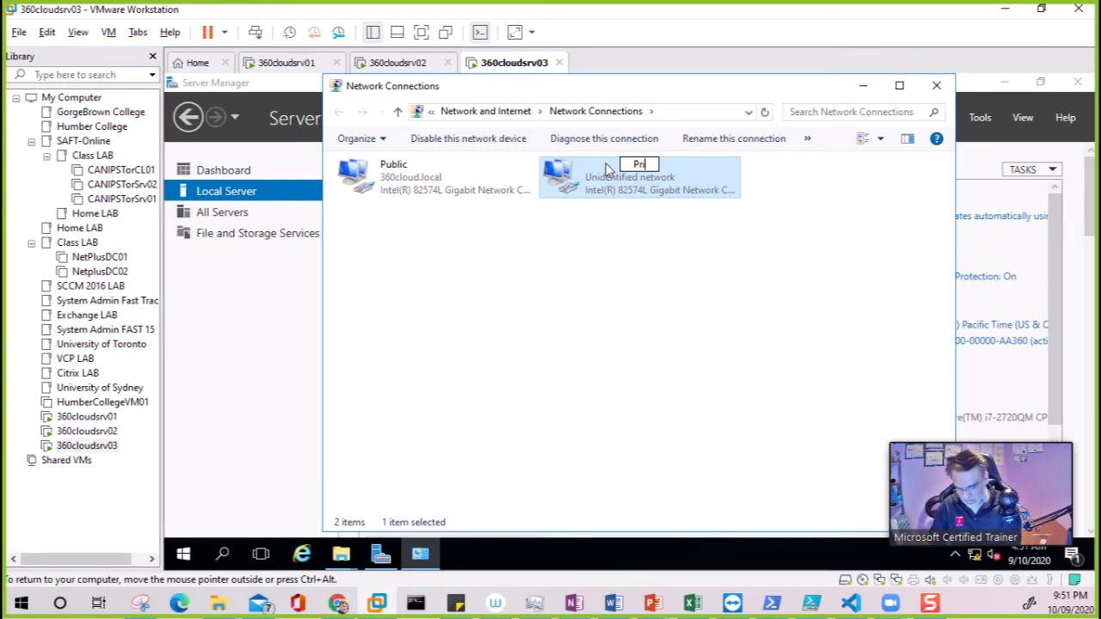
click(669, 283)
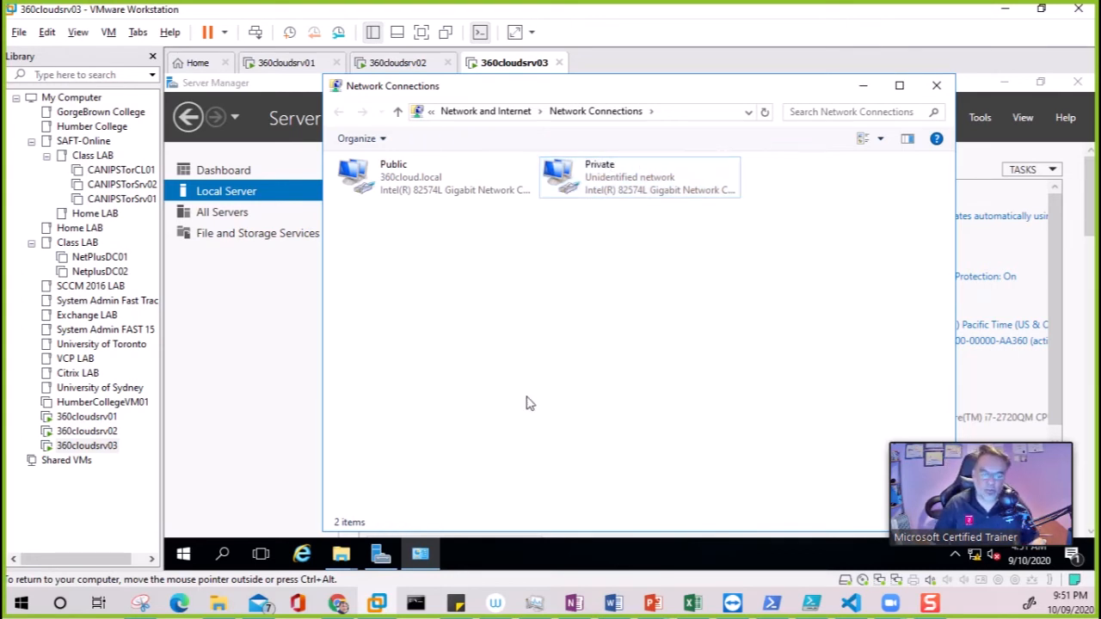
click(653, 605)
click(659, 560)
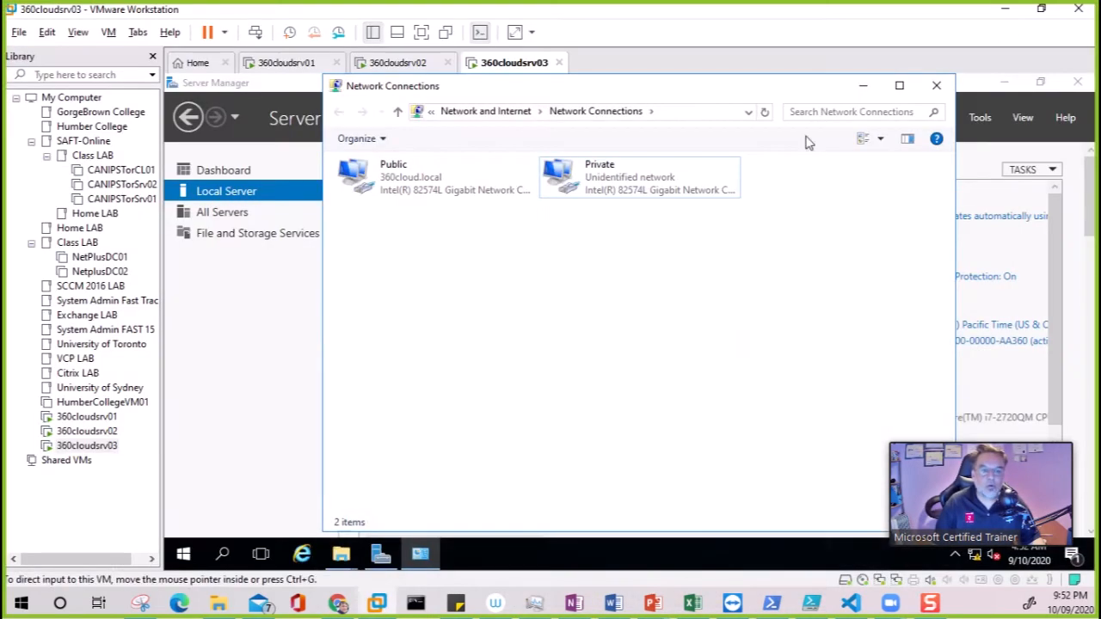
click(1005, 13)
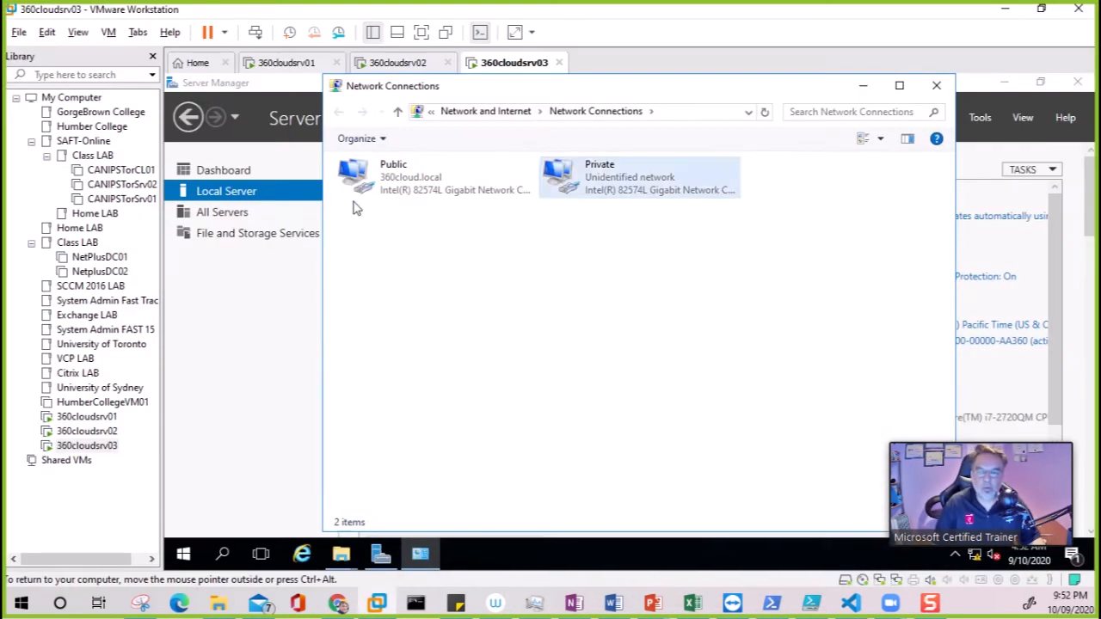
In the Private adapter's properties on 360cloudsrv03, disable Client for Microsoft Networks and File and Printer Sharing for Microsoft Networks
double_click(572, 179)
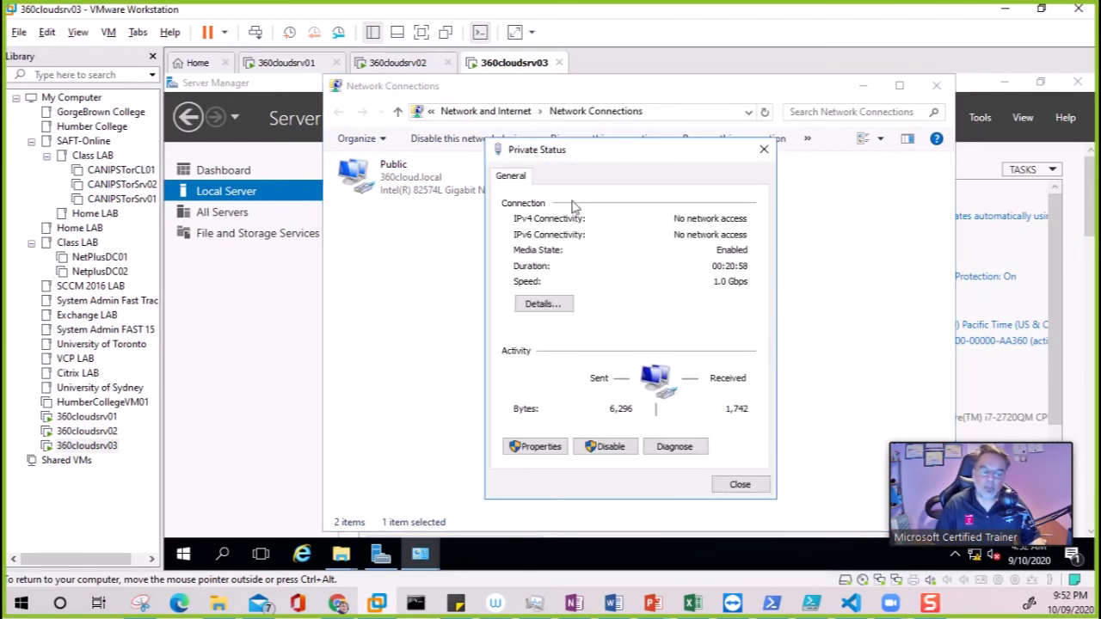
click(529, 446)
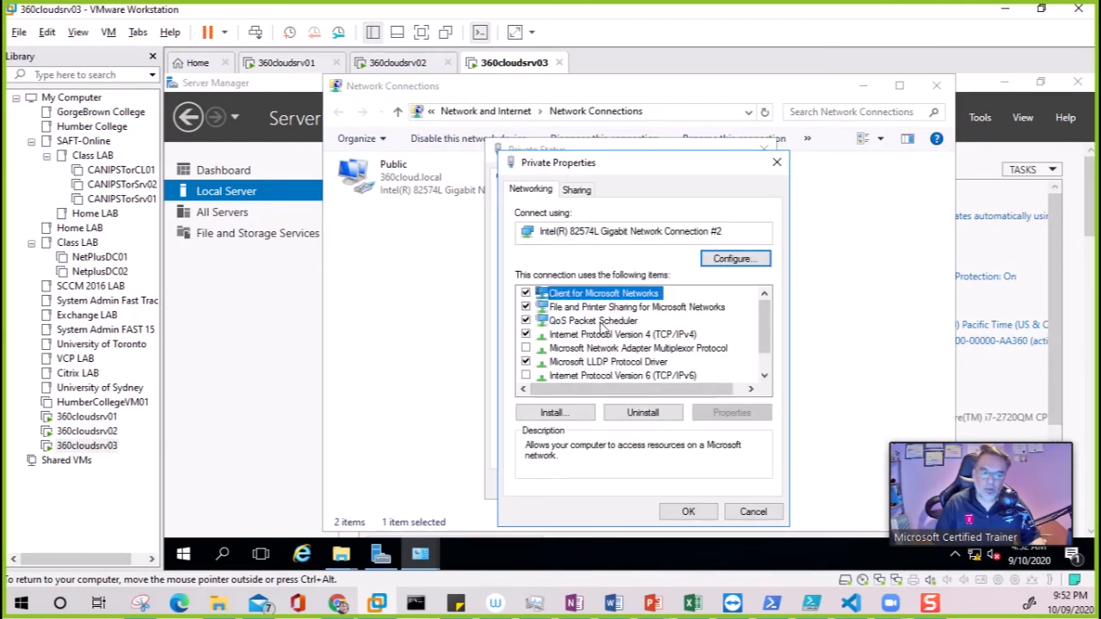
click(526, 307)
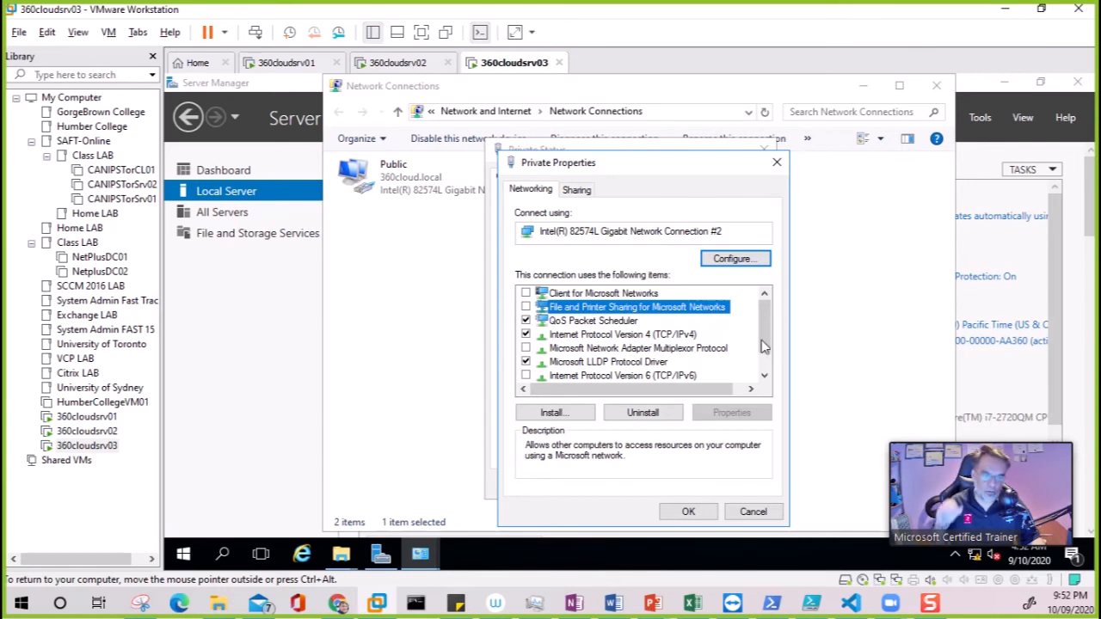
In the Private adapter's advanced IPv4 settings on 360cloudsrv03, turn off registering the connection's addresses in DNS and apply the changes
scroll(765, 348, down, 1)
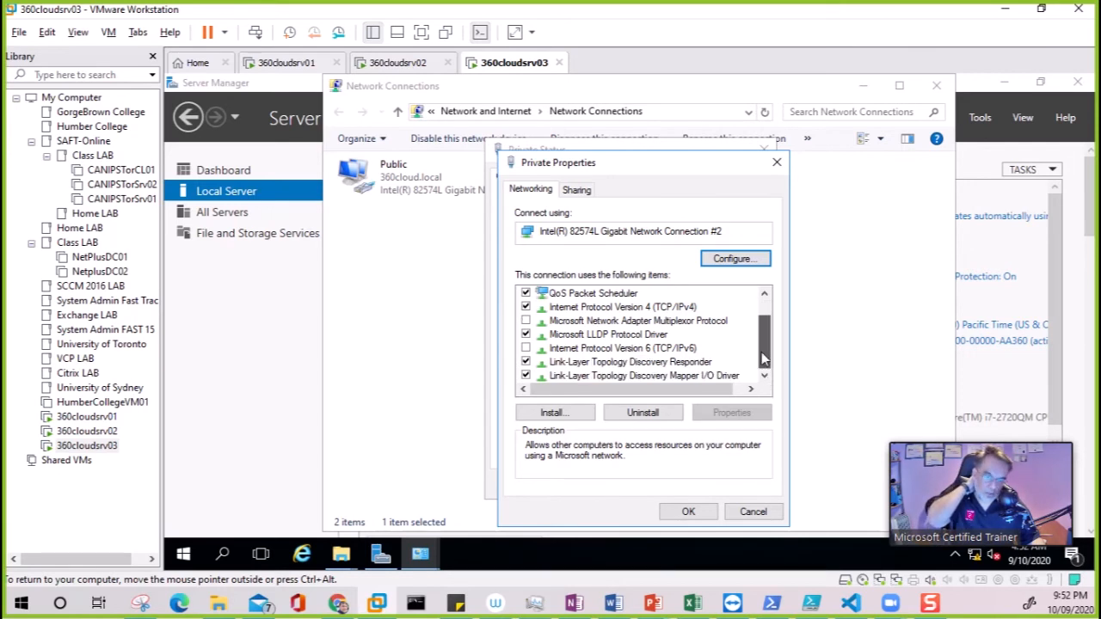
scroll(764, 348, up, 1)
double_click(607, 336)
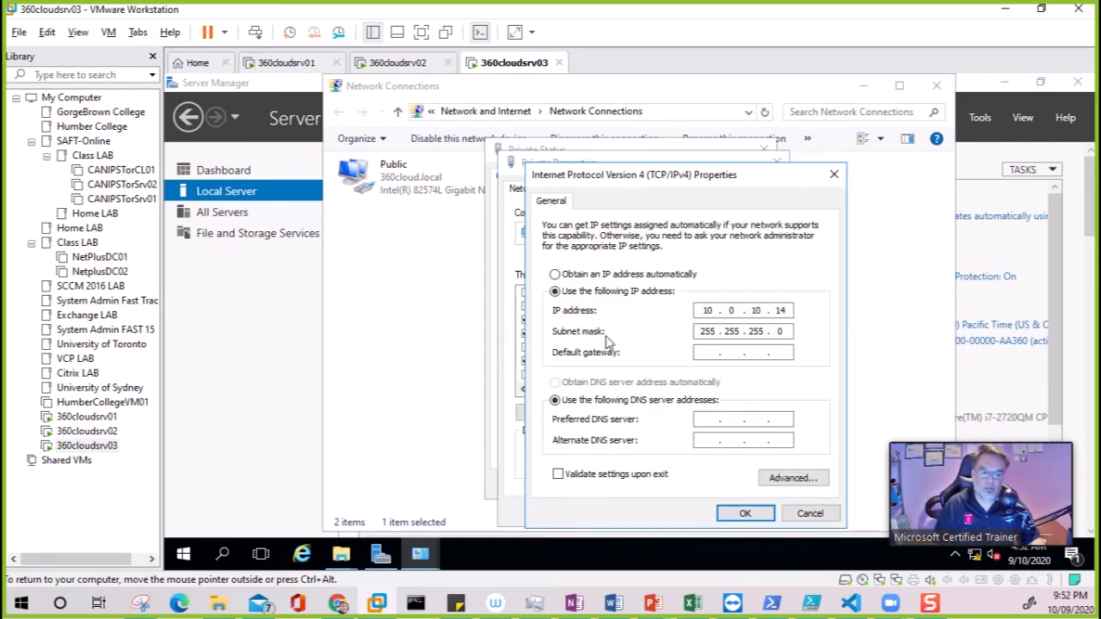
click(792, 480)
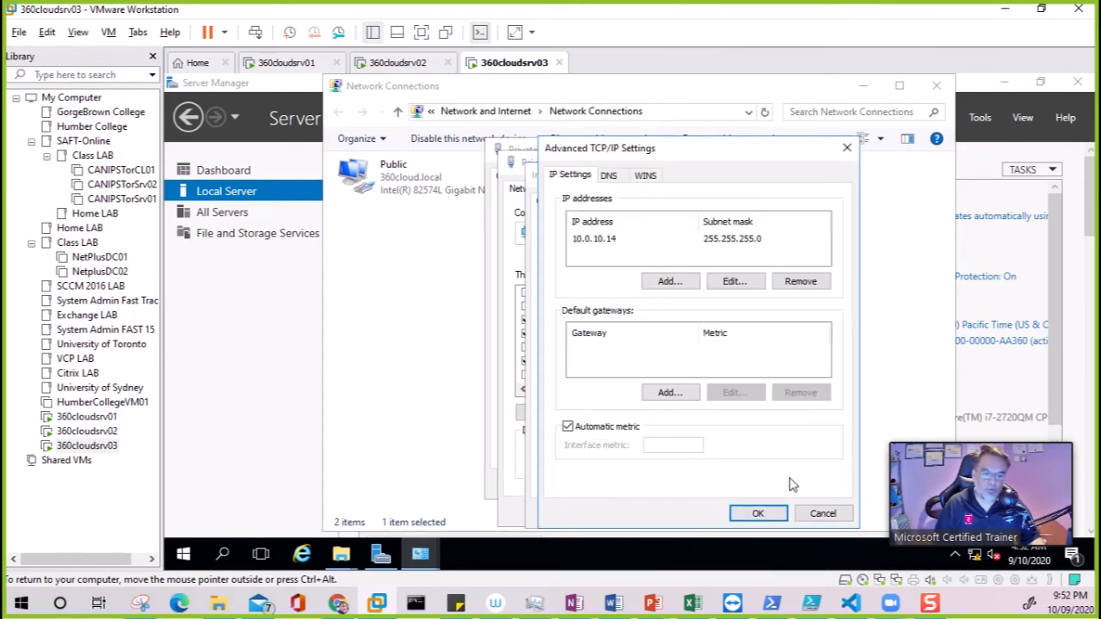
click(610, 177)
click(570, 466)
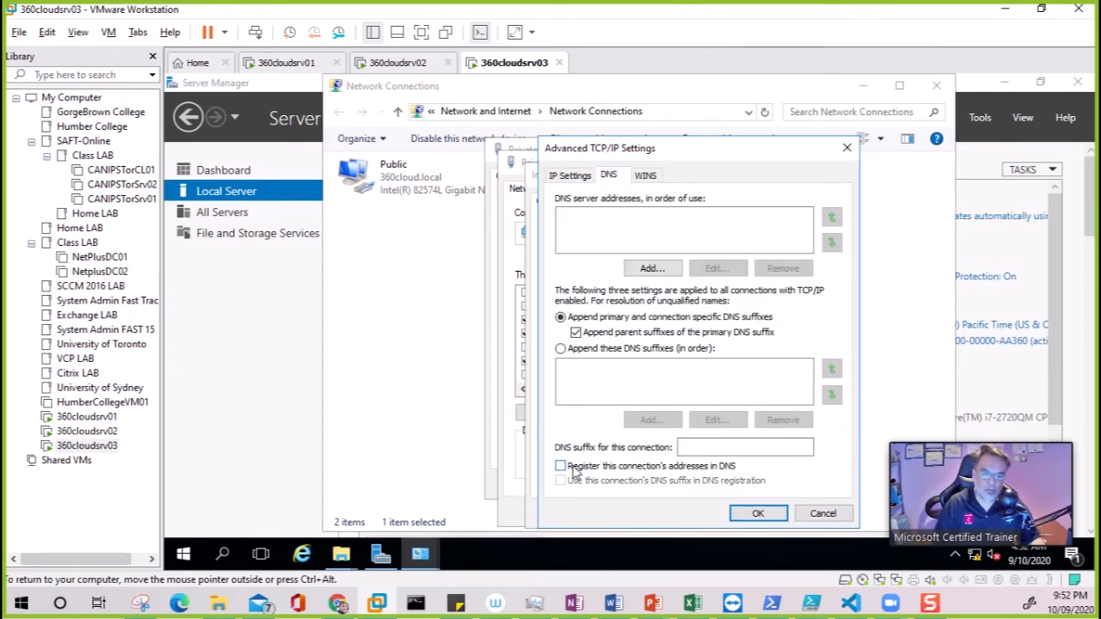
click(756, 514)
click(750, 513)
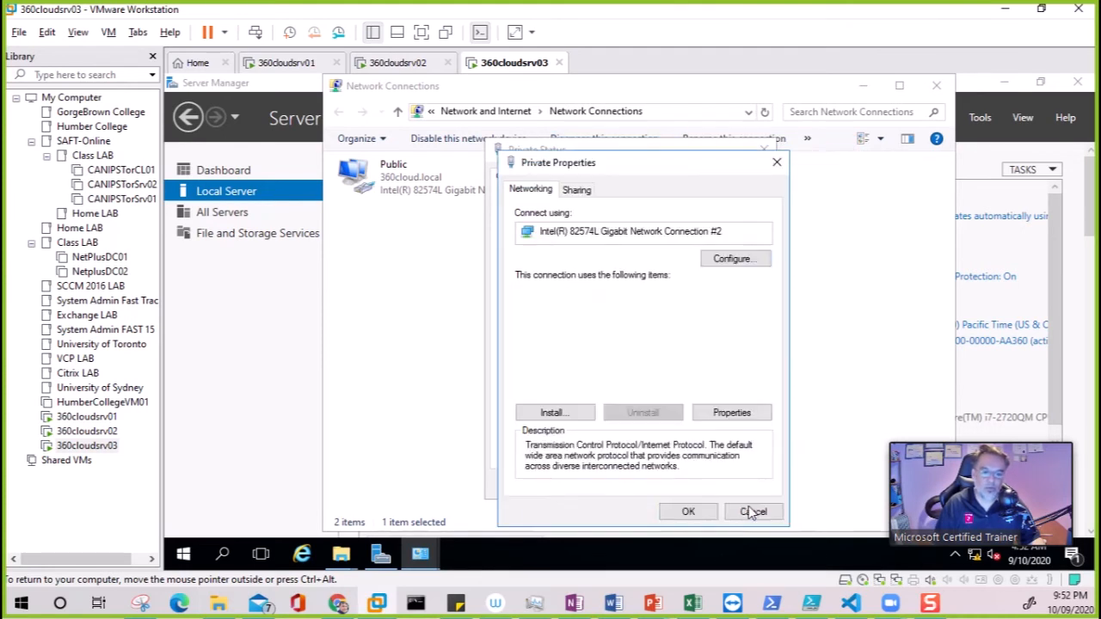
click(688, 511)
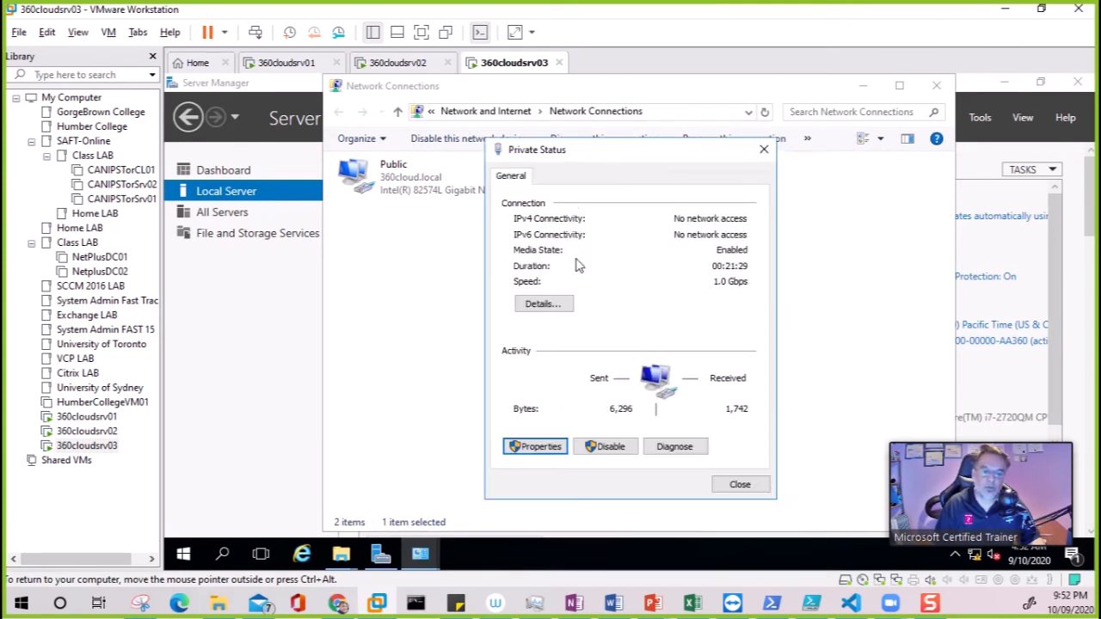
click(763, 149)
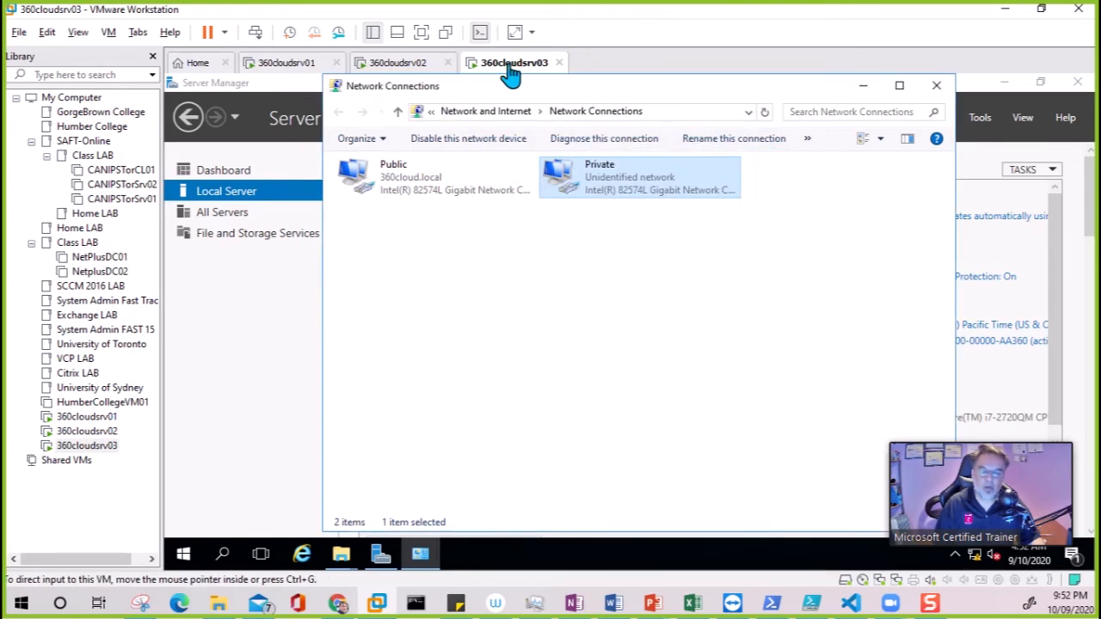
Check which items the Private adapter on 360cloudsrv03 uses, and close its properties and status without changes
double_click(590, 179)
click(533, 447)
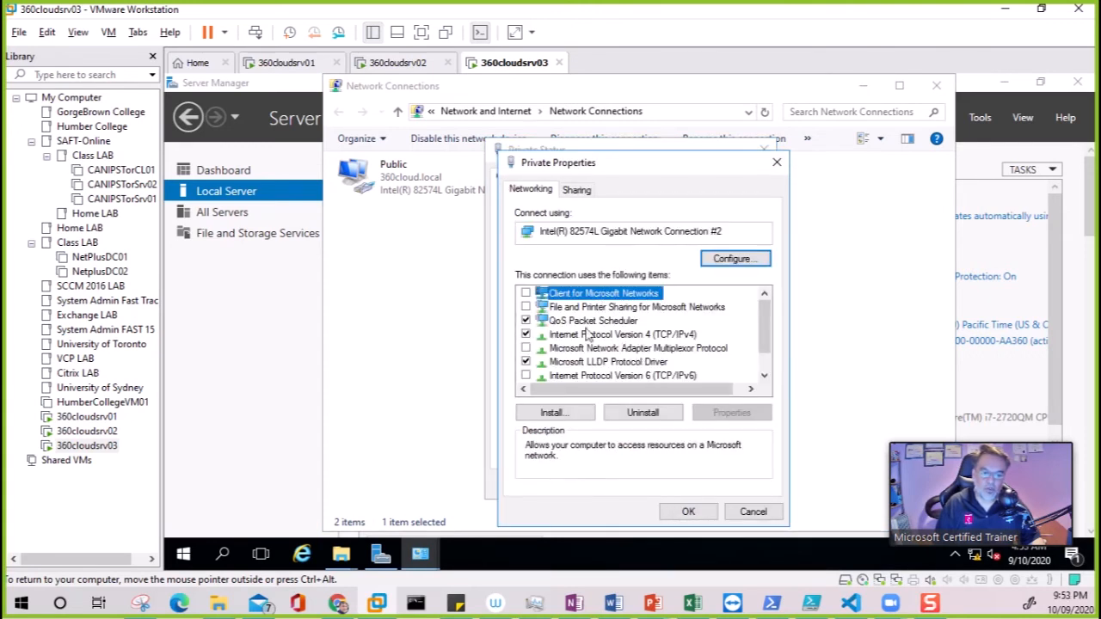
click(778, 162)
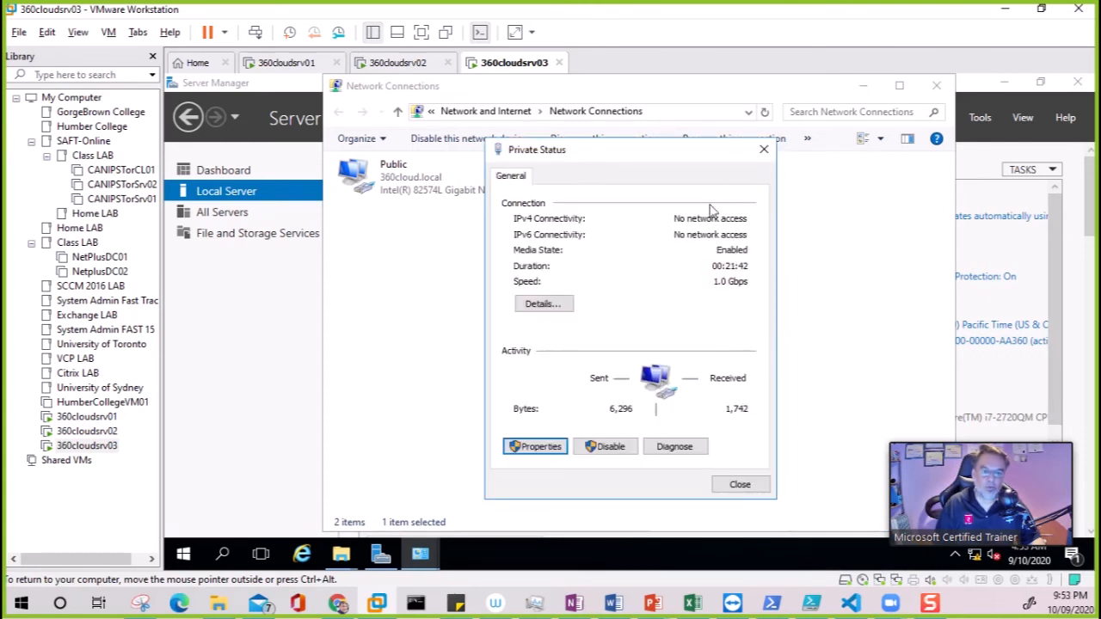
click(765, 153)
On 360cloudsrv02, disable Client for Microsoft Networks and File and Printer Sharing for Microsoft Networks for the Private adapter
click(409, 62)
click(566, 185)
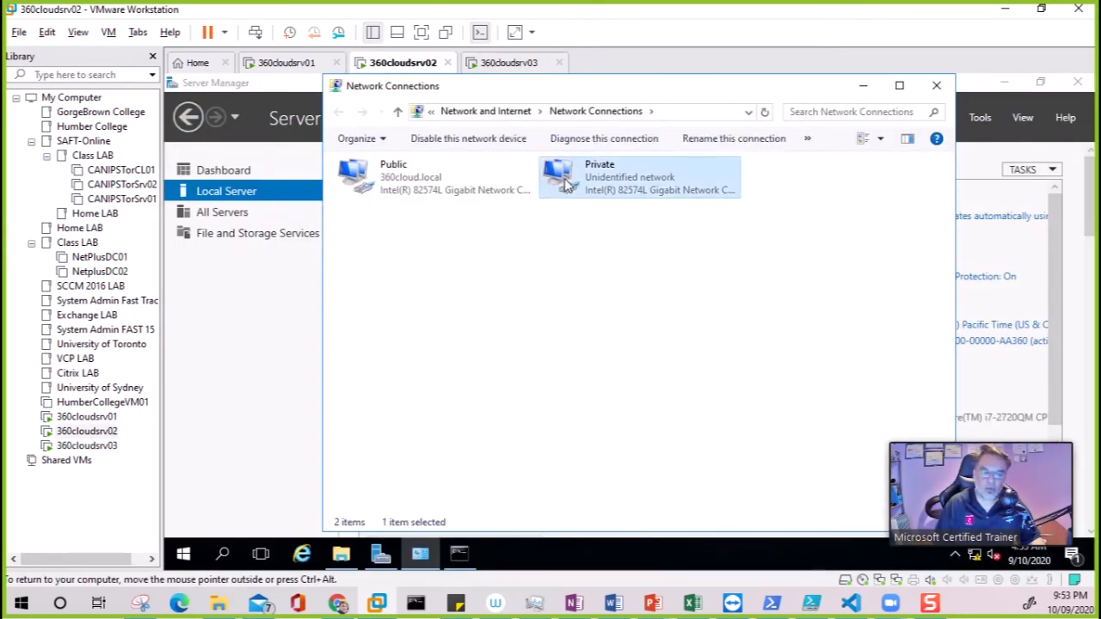
double_click(566, 185)
click(535, 447)
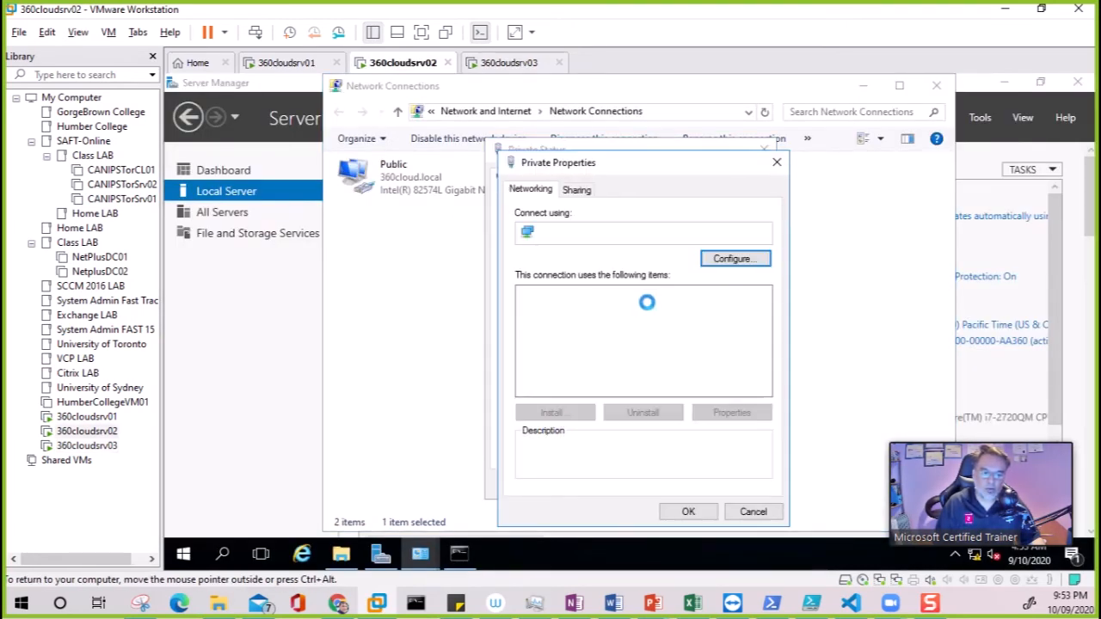
click(526, 307)
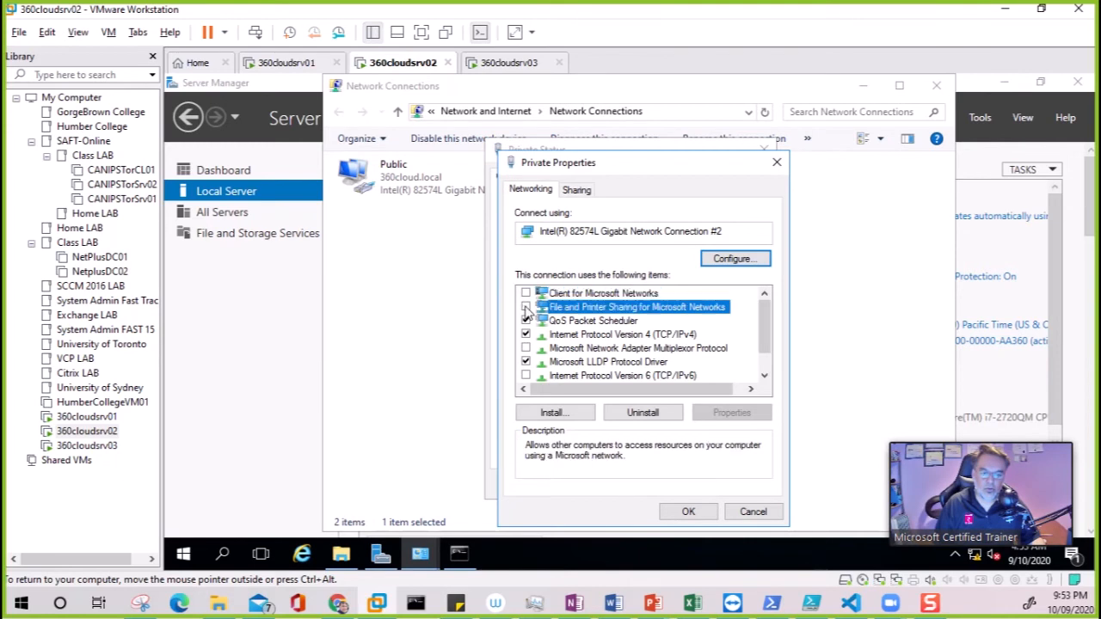
In the Private adapter's advanced IPv4 settings on 360cloudsrv02, turn off registering its addresses in DNS, apply the changes and close Network Connections
double_click(664, 334)
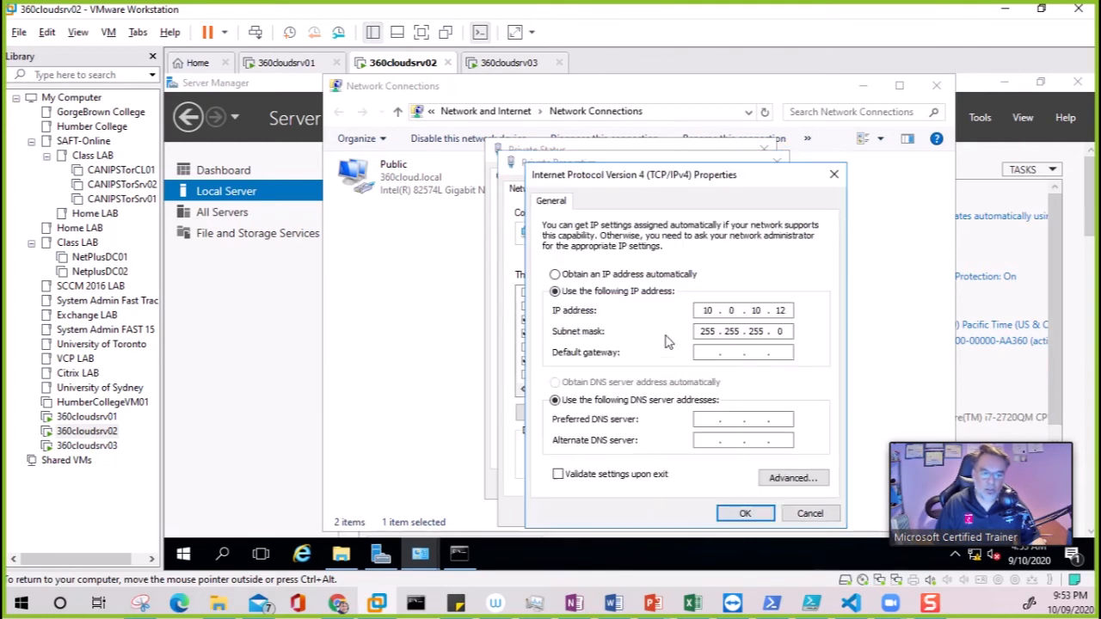
click(792, 478)
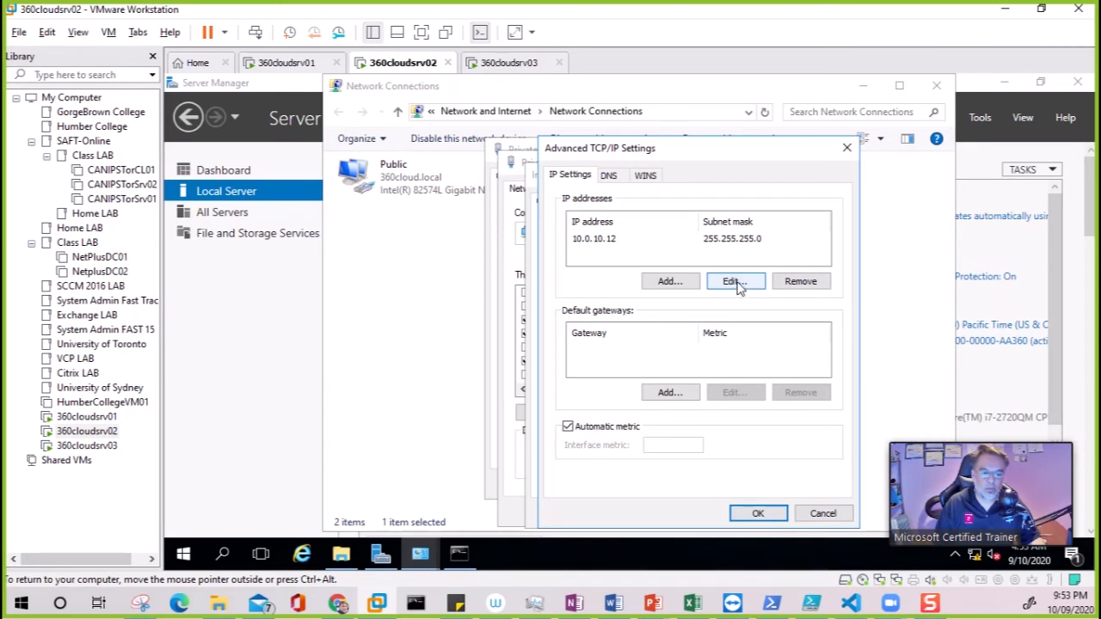
click(609, 175)
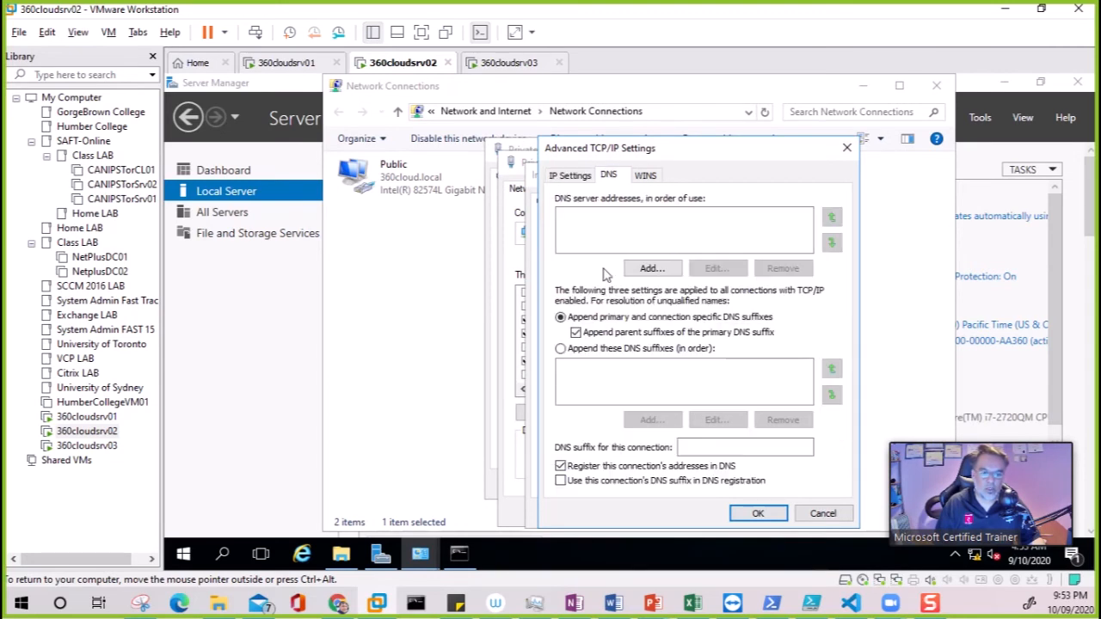
click(560, 466)
click(646, 175)
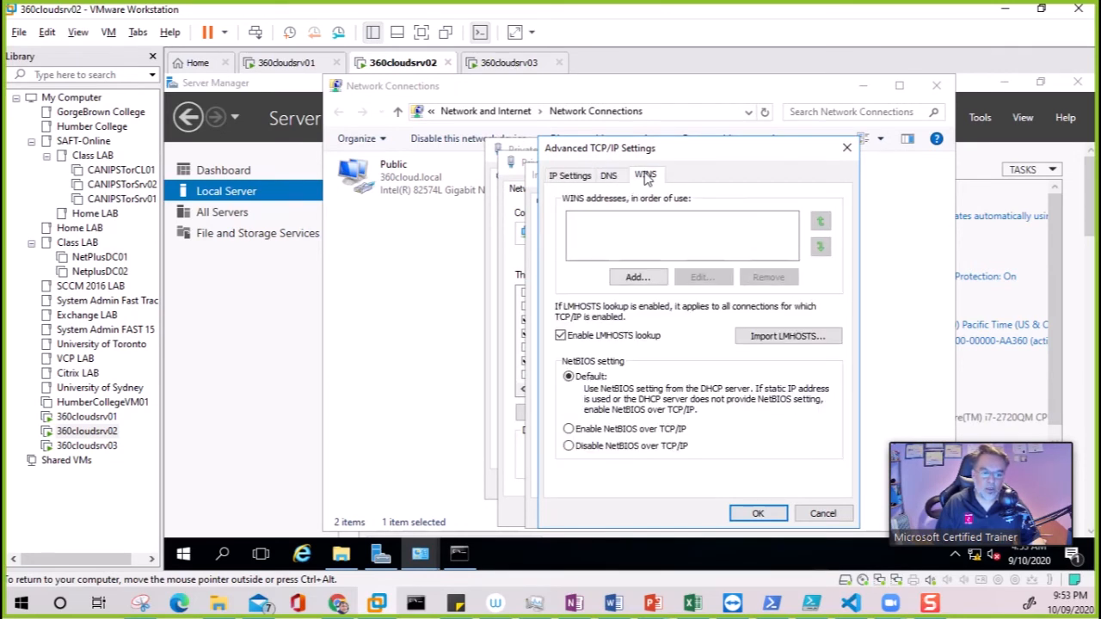
click(760, 514)
click(745, 515)
click(689, 512)
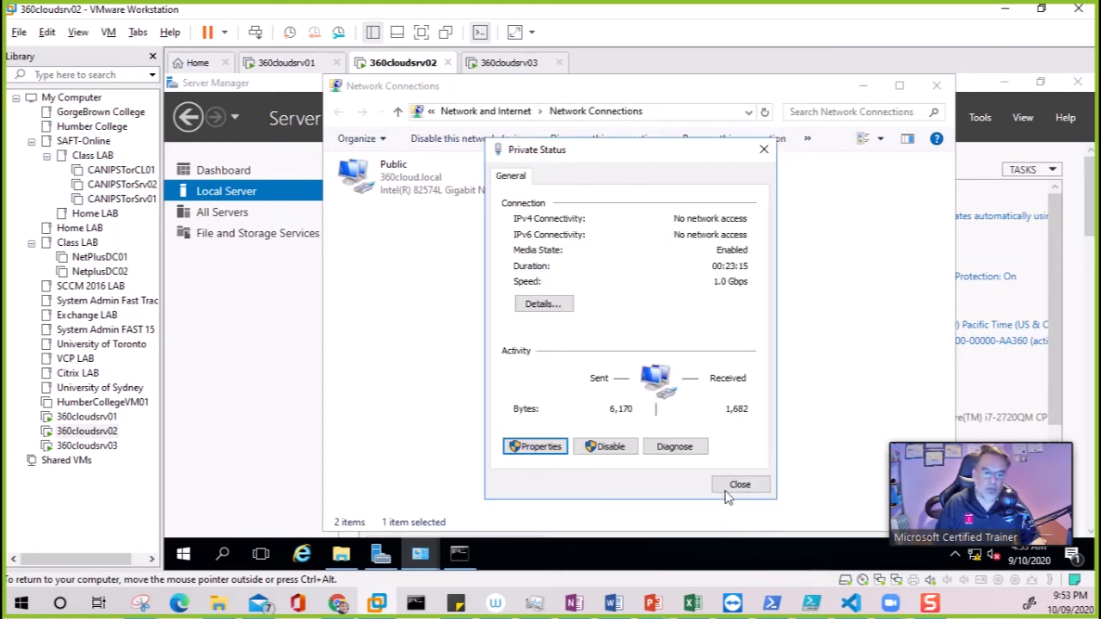
click(739, 486)
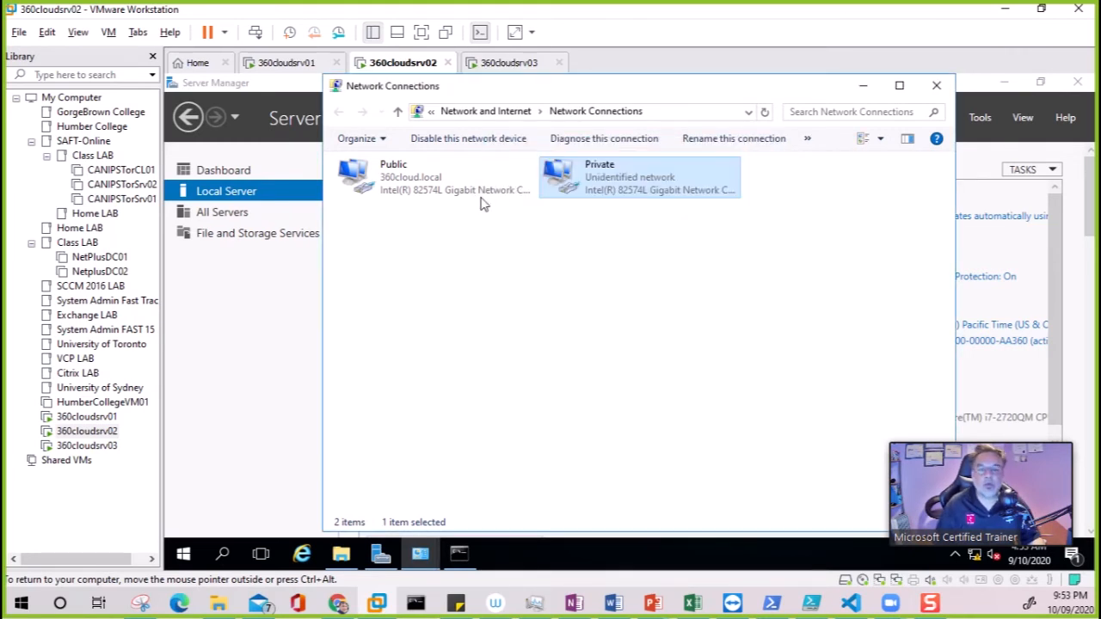
click(936, 85)
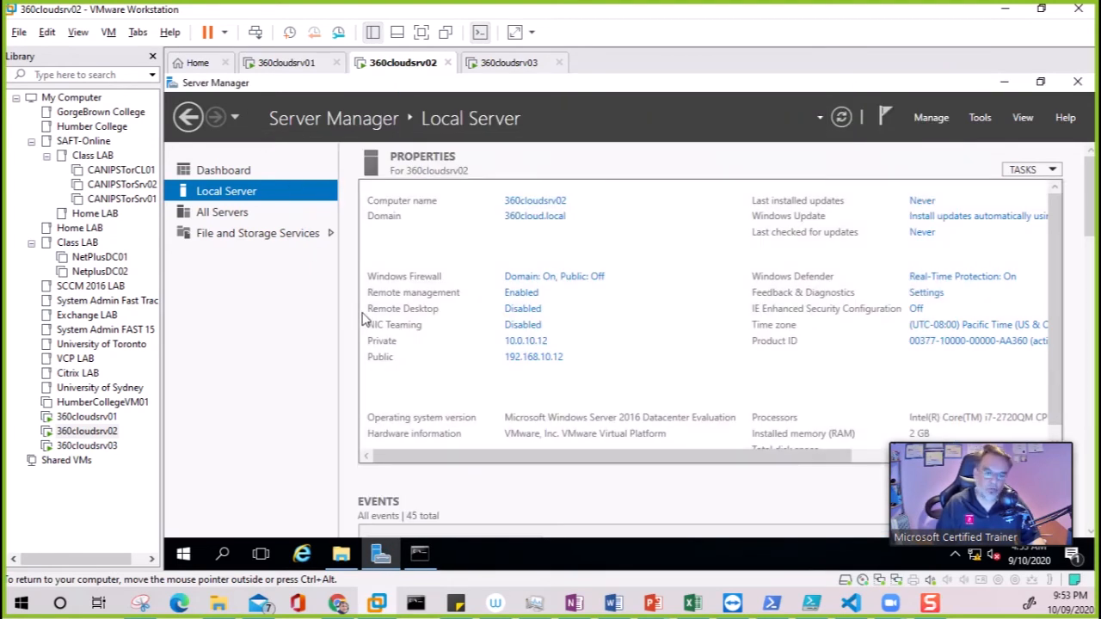
click(275, 67)
click(401, 65)
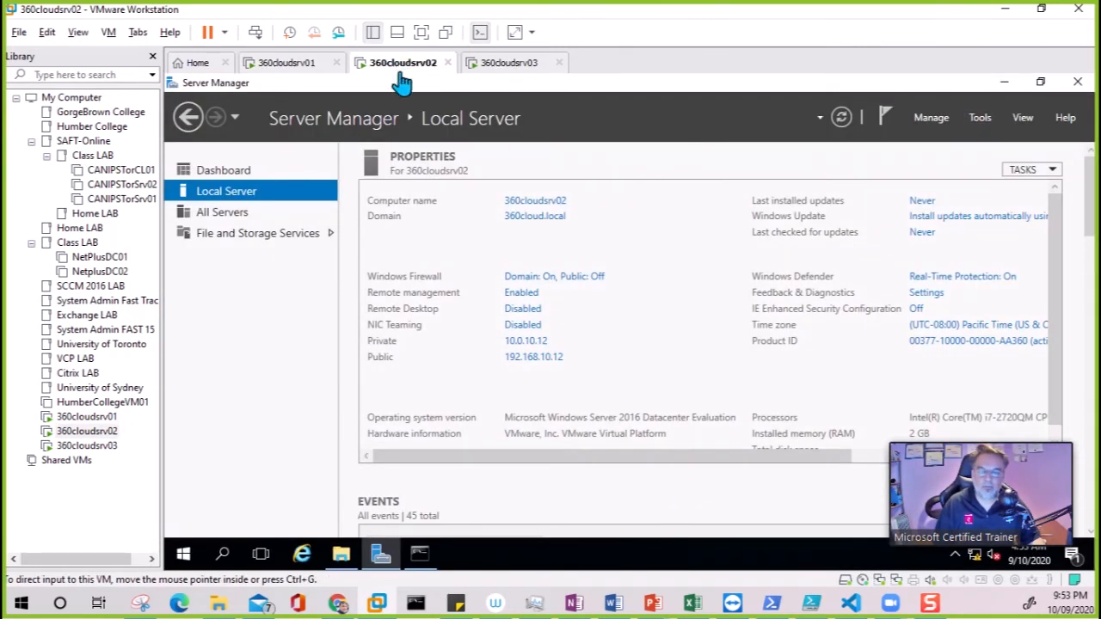
click(492, 66)
click(423, 68)
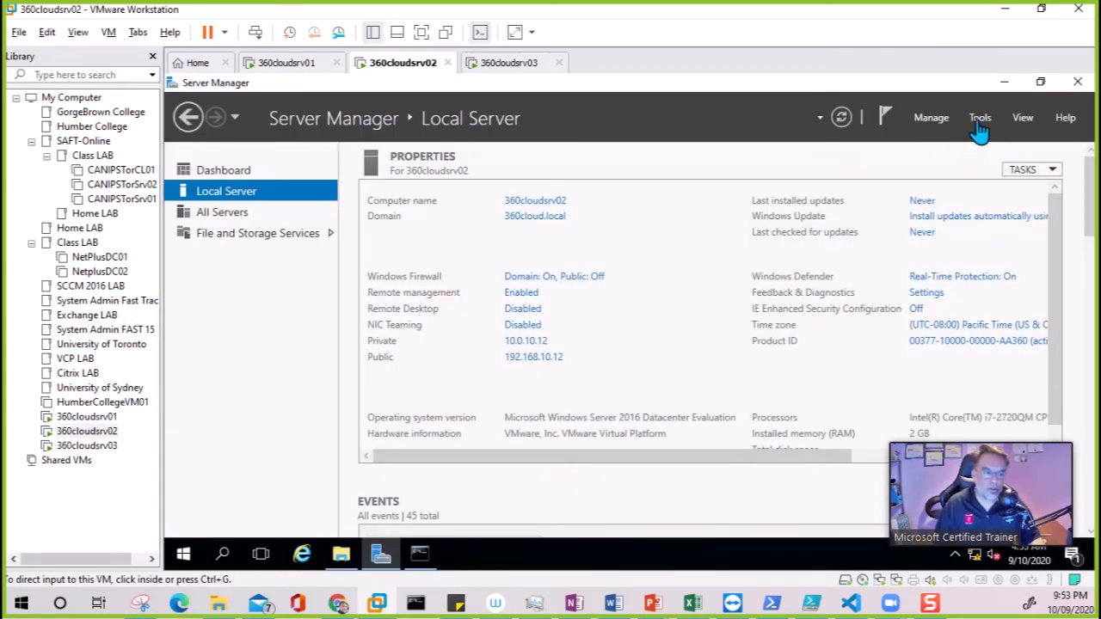
Start adding roles and features on 360cloudsrv02 as a role-based installation, and proceed to the feature selection without adding a role
click(197, 169)
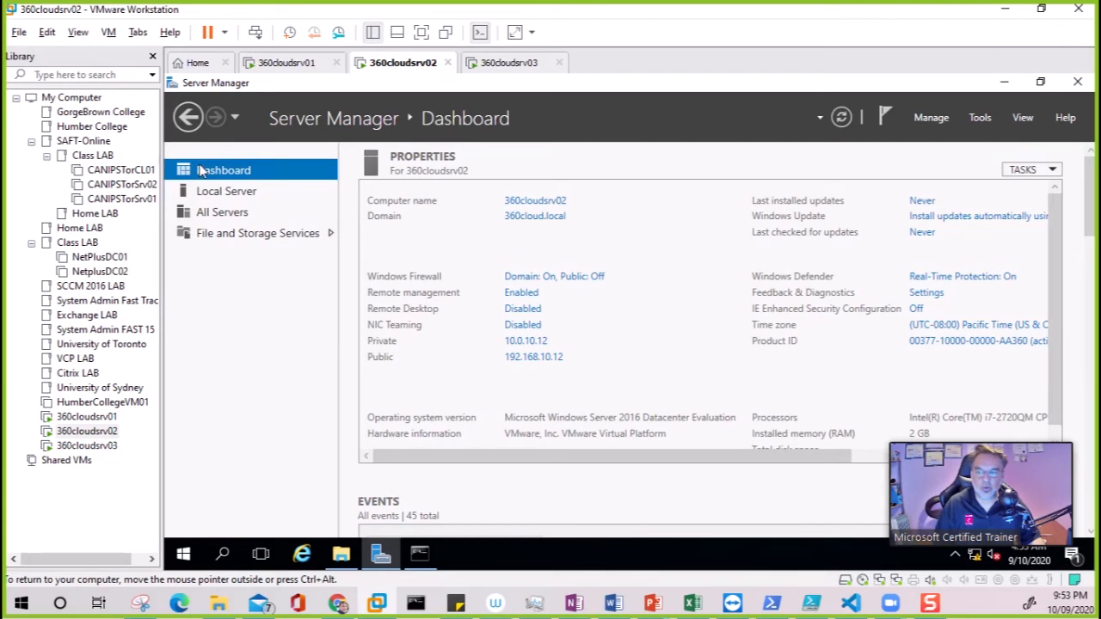
click(586, 273)
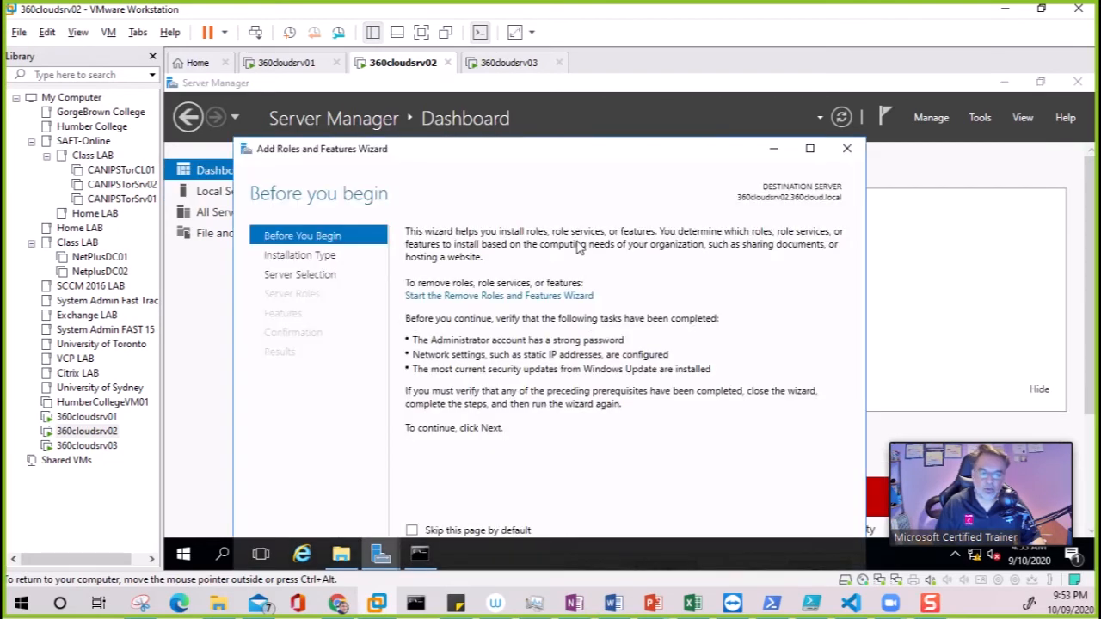
double_click(606, 151)
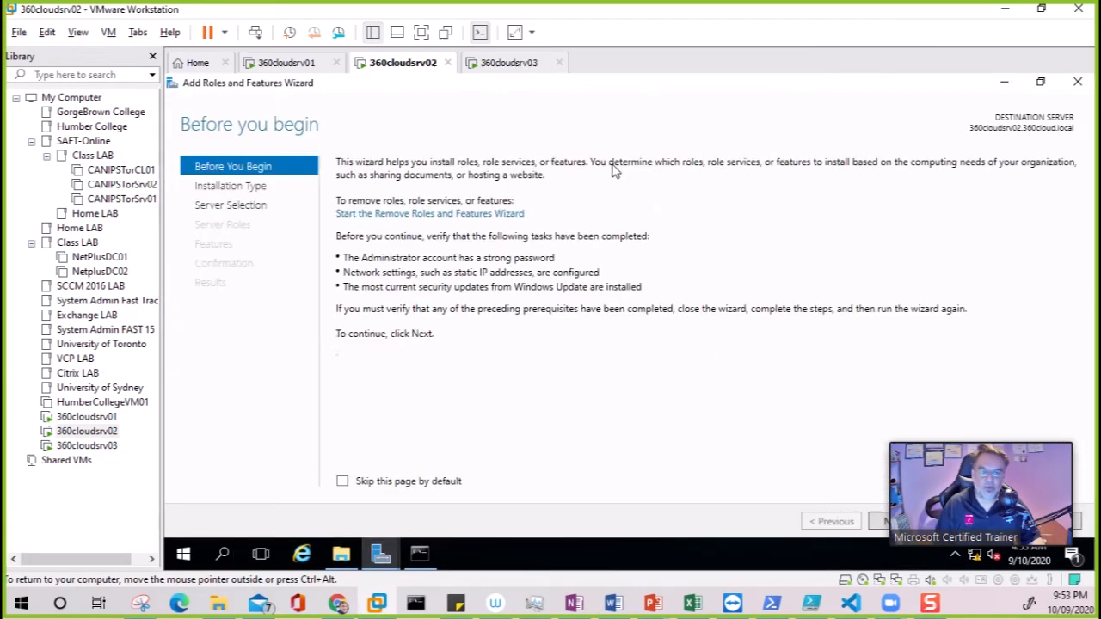
click(884, 522)
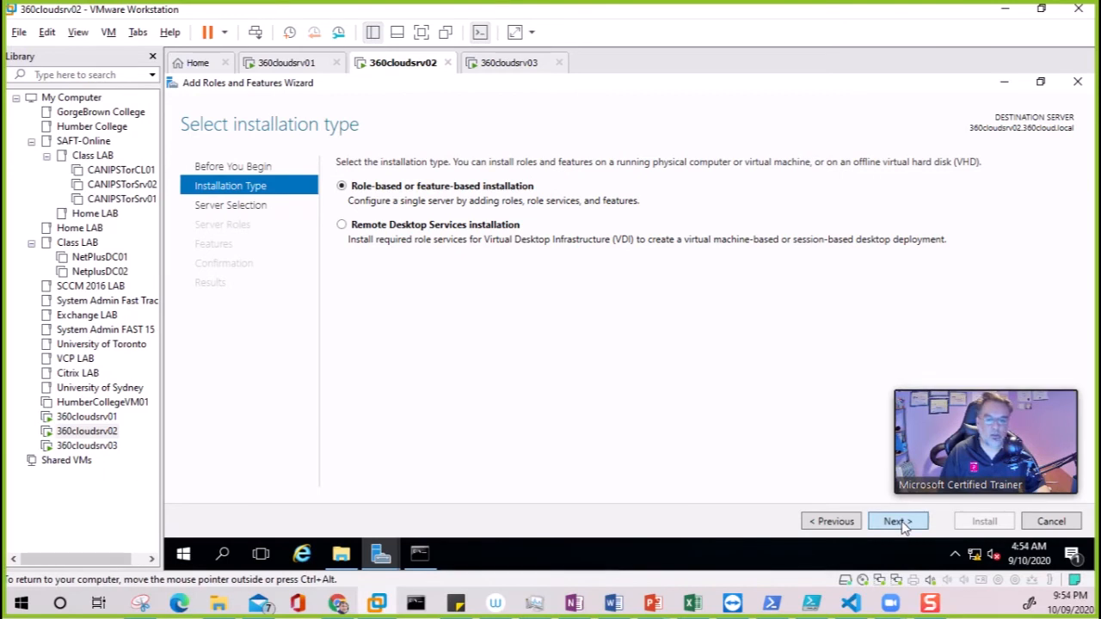
click(898, 522)
click(897, 522)
click(903, 526)
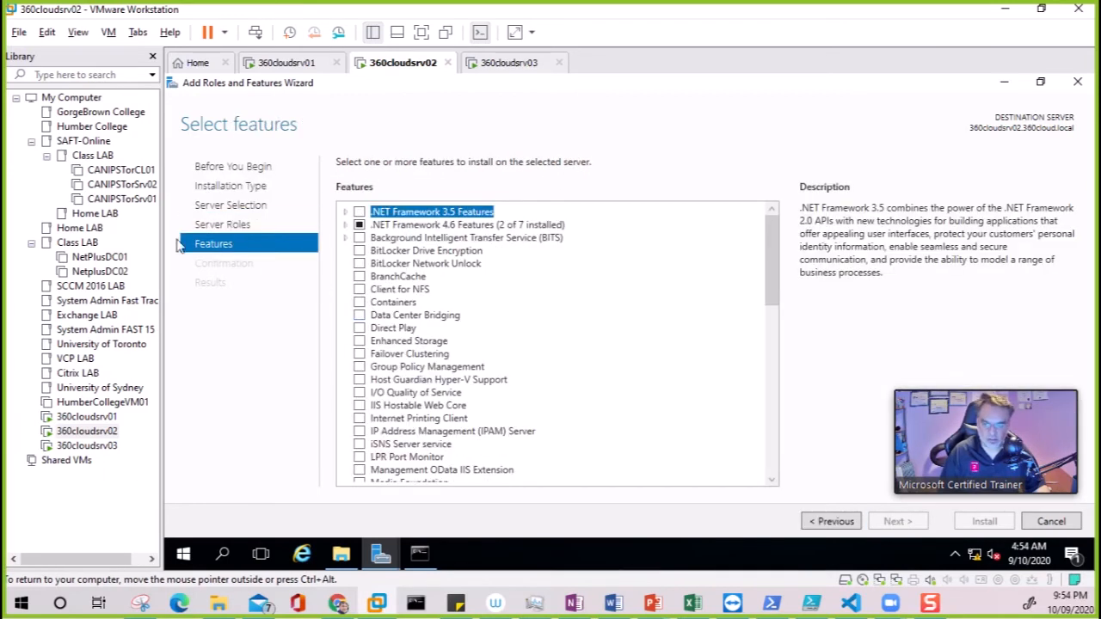
Select the Failover Clustering feature with its management tools on 360cloudsrv02 and start the installation
click(360, 353)
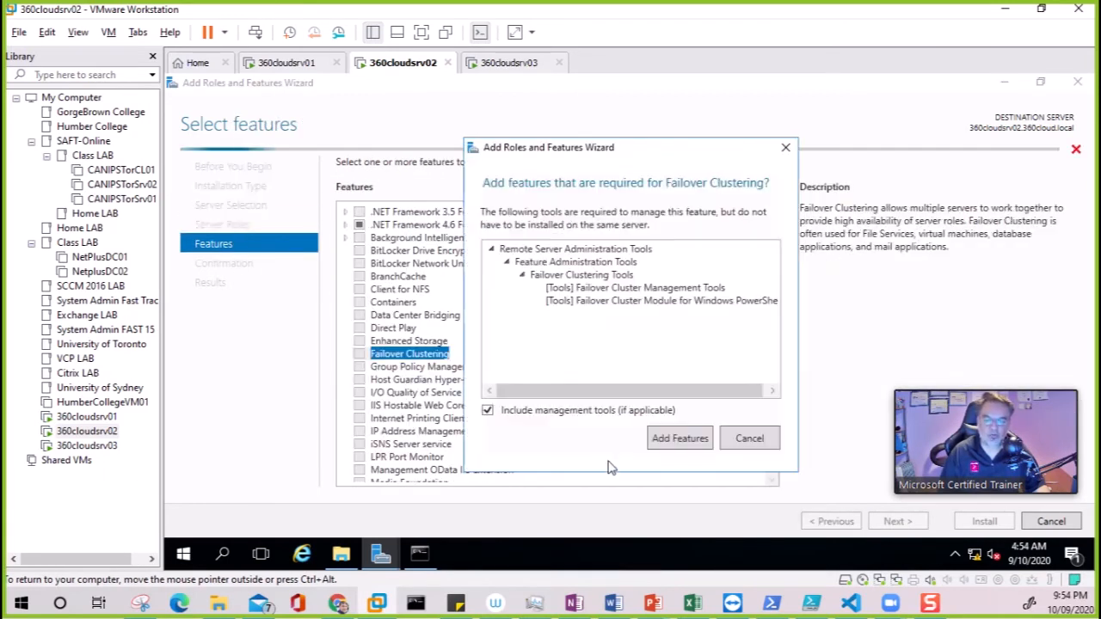
click(681, 439)
click(900, 523)
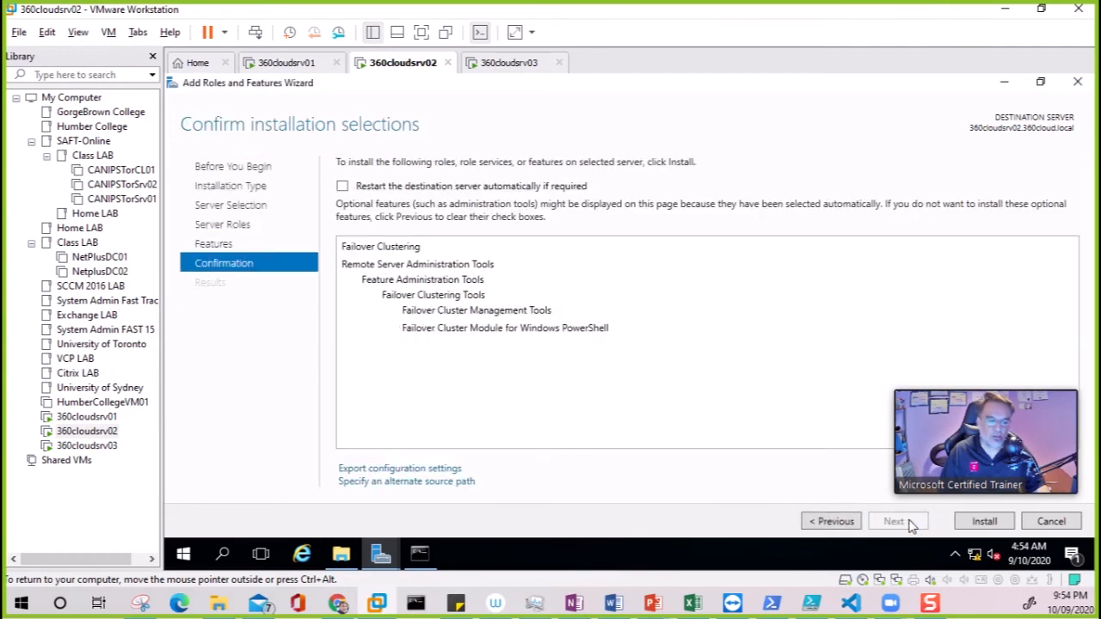
click(985, 522)
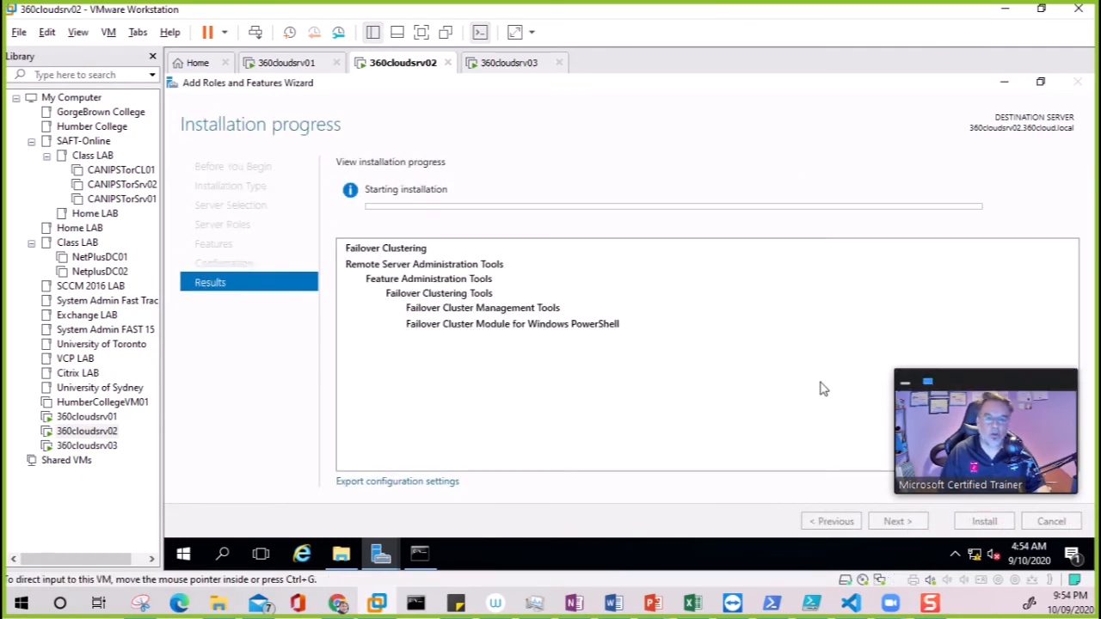
Switch to 360cloudsrv03, start a role-based installation for adding roles and features, and proceed to the feature selection
click(507, 65)
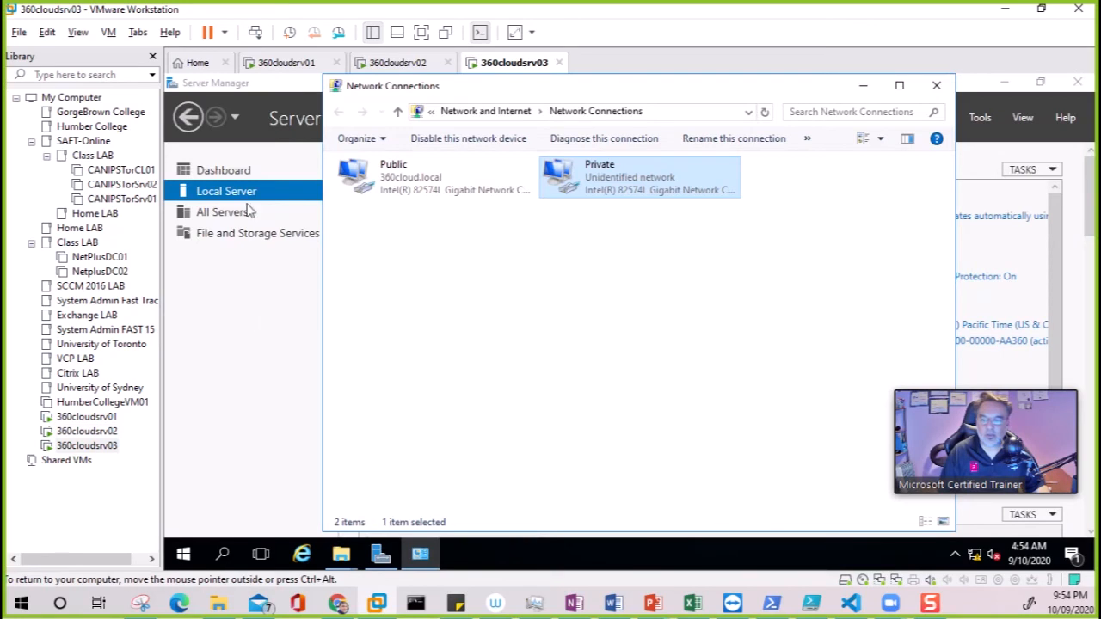
click(226, 176)
click(564, 274)
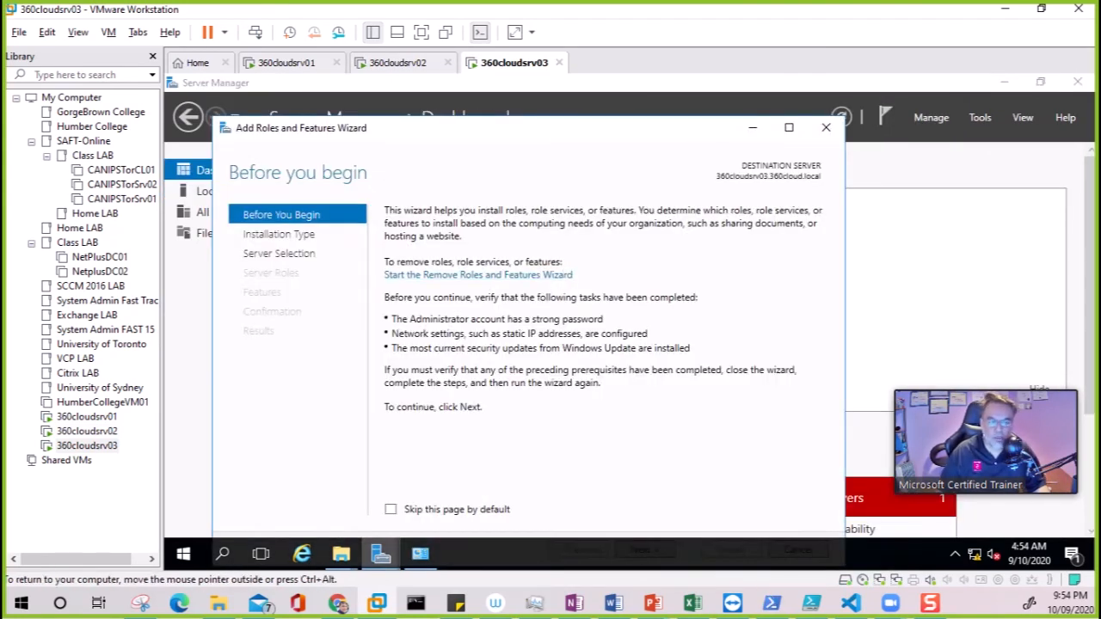
double_click(698, 131)
click(897, 521)
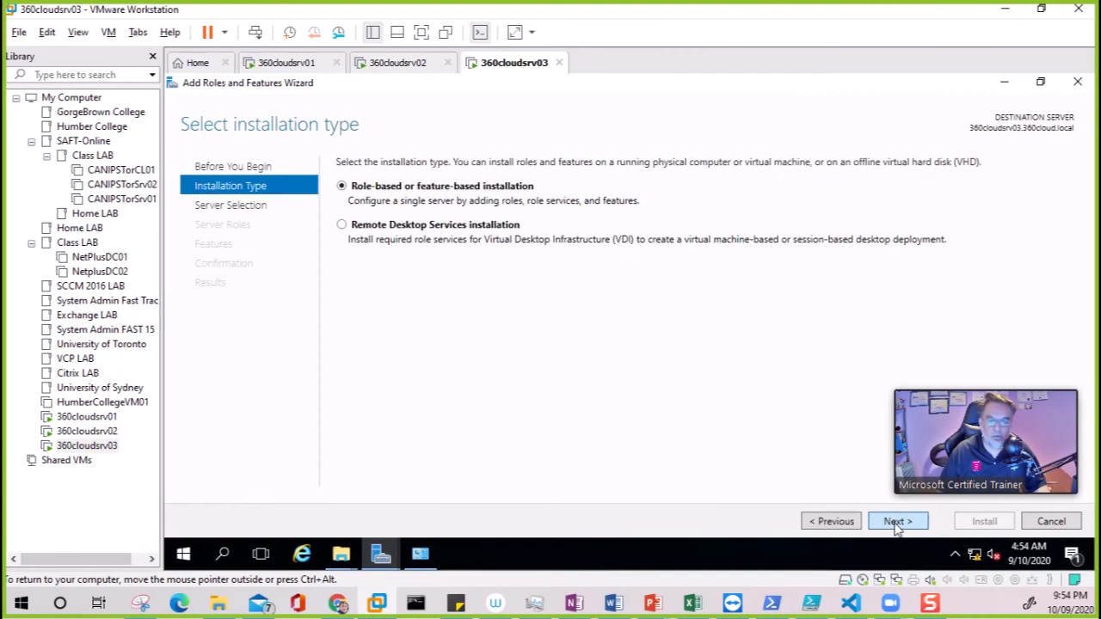
click(897, 521)
click(898, 521)
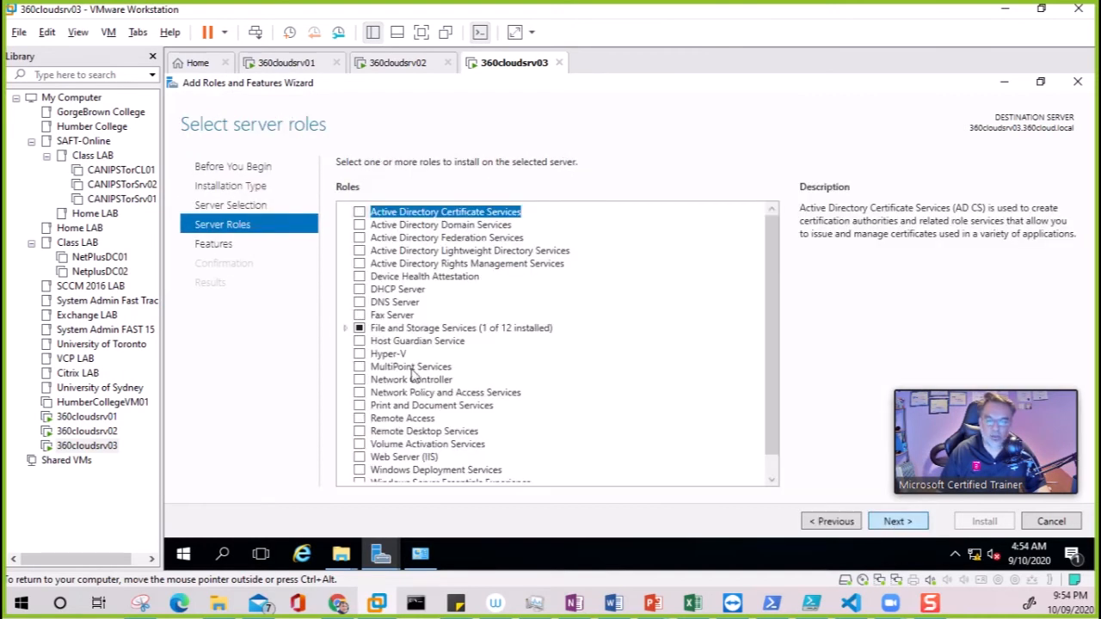
Select the Failover Clustering feature with its management tools on 360cloudsrv03 and start the installation
click(361, 356)
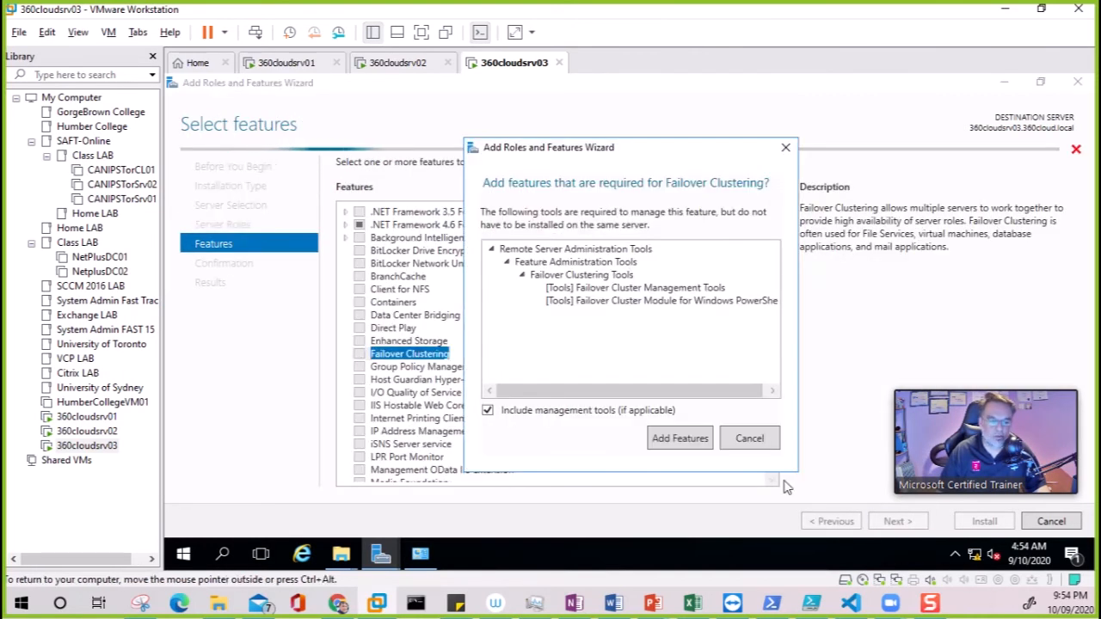
click(679, 438)
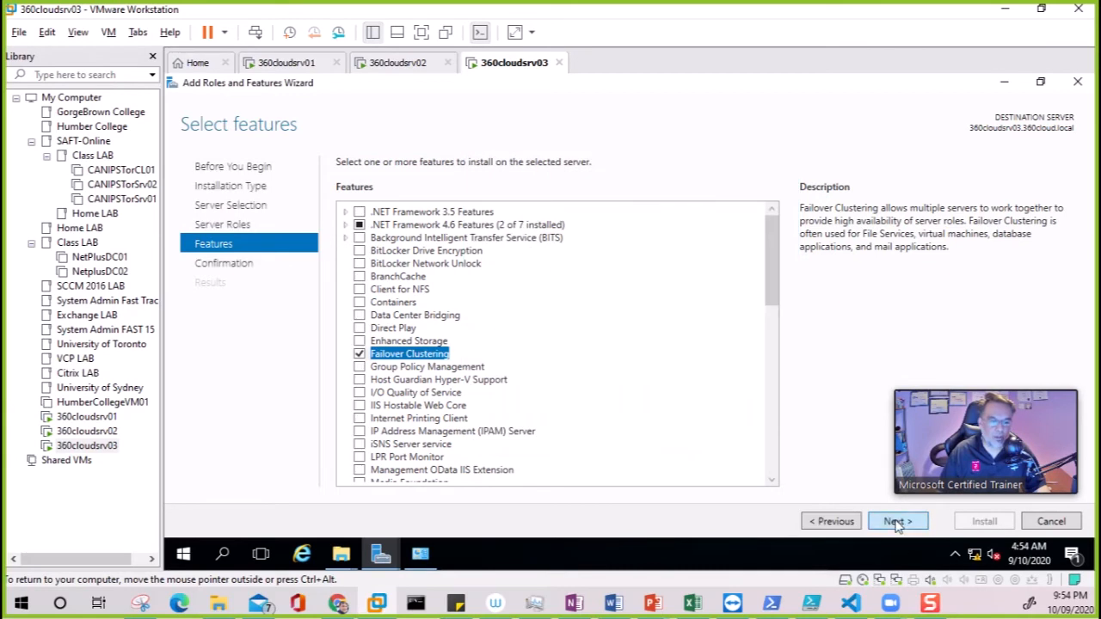
click(897, 522)
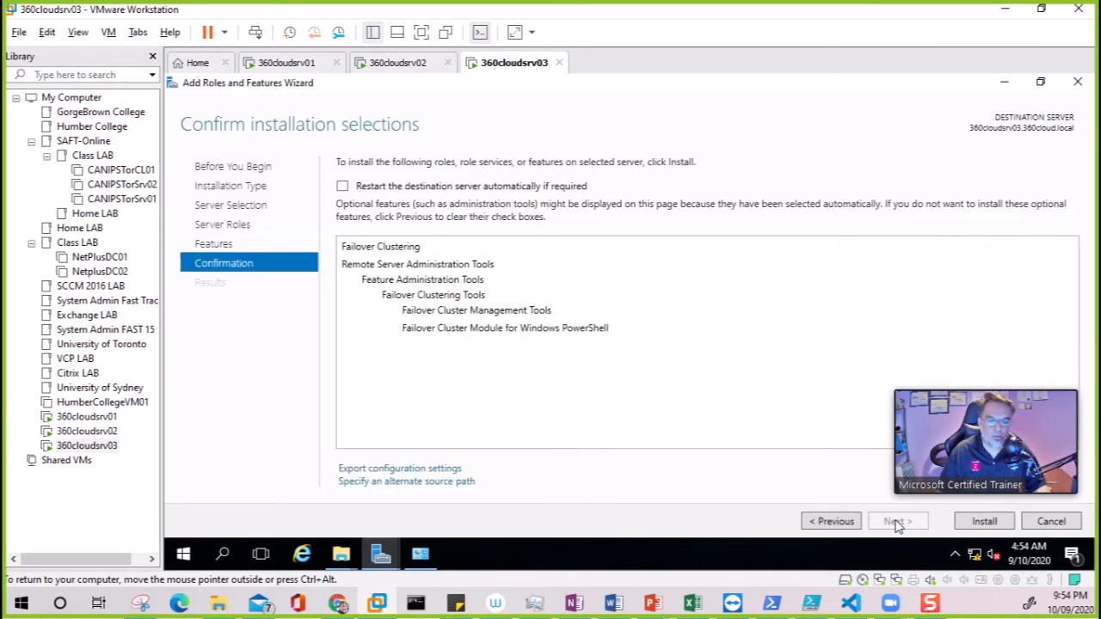
click(986, 522)
Check the Failover Clustering installation progress on 360cloudsrv02 and 360cloudsrv03, ending on 360cloudsrv02
click(401, 64)
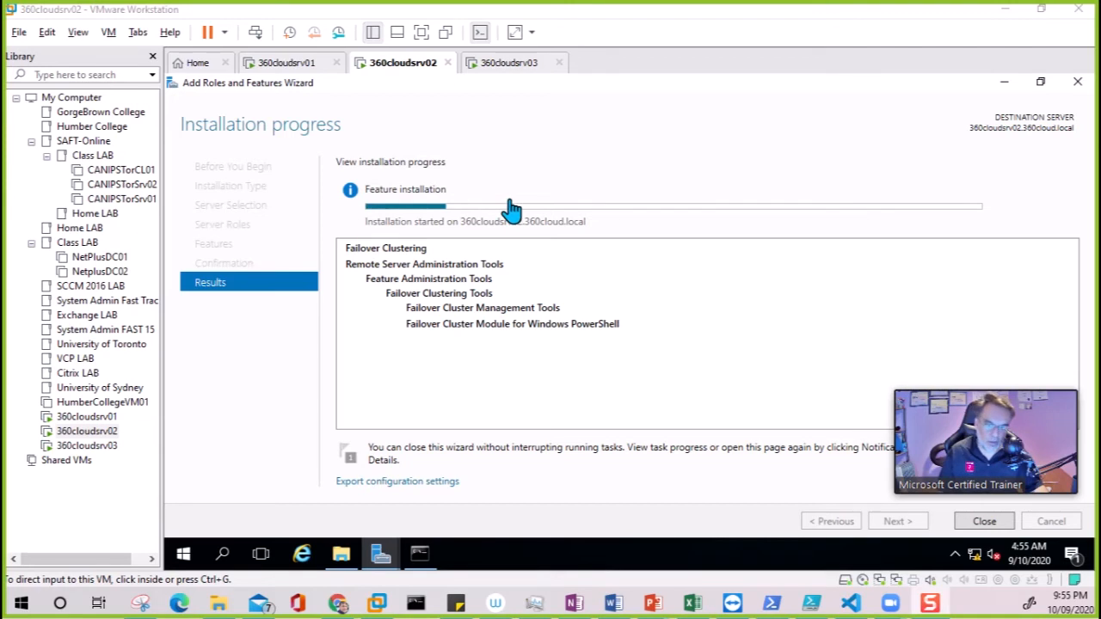
click(510, 69)
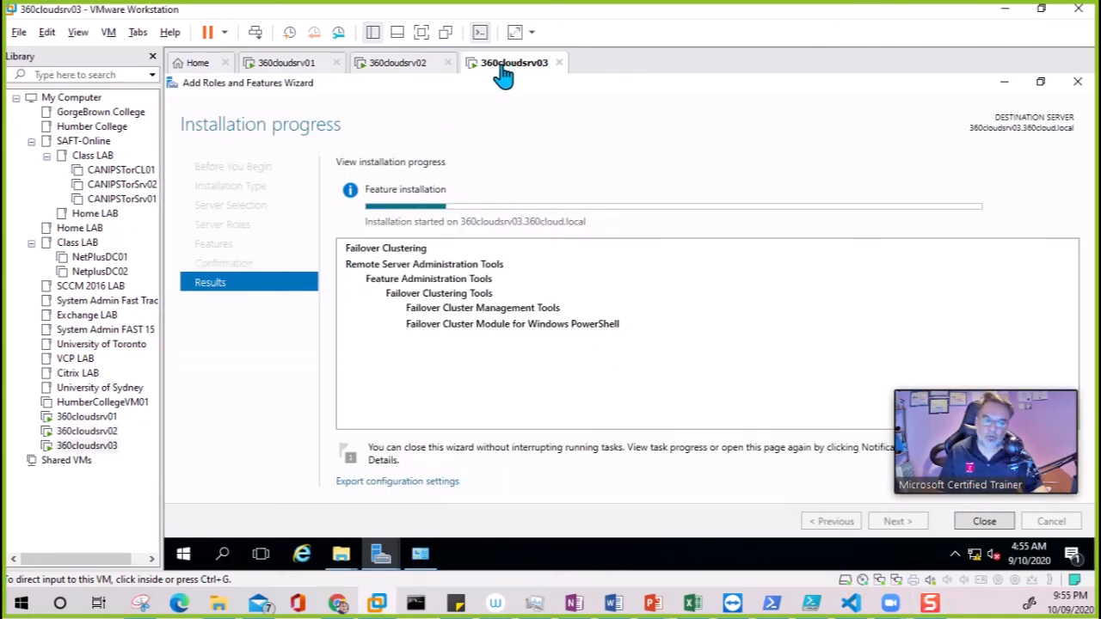
click(419, 71)
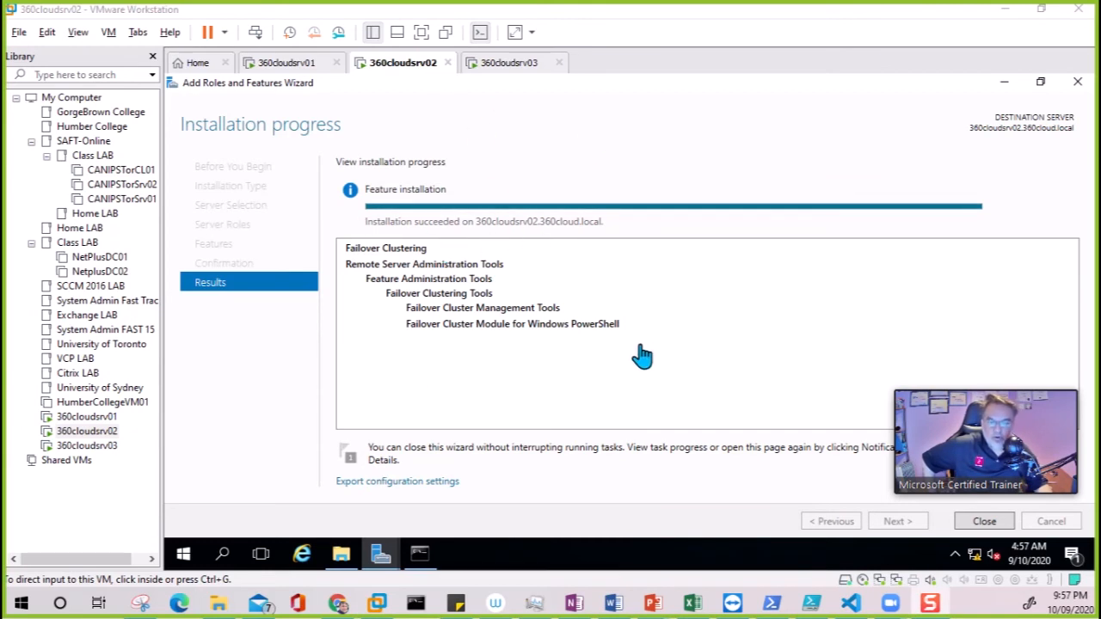
click(513, 63)
click(442, 68)
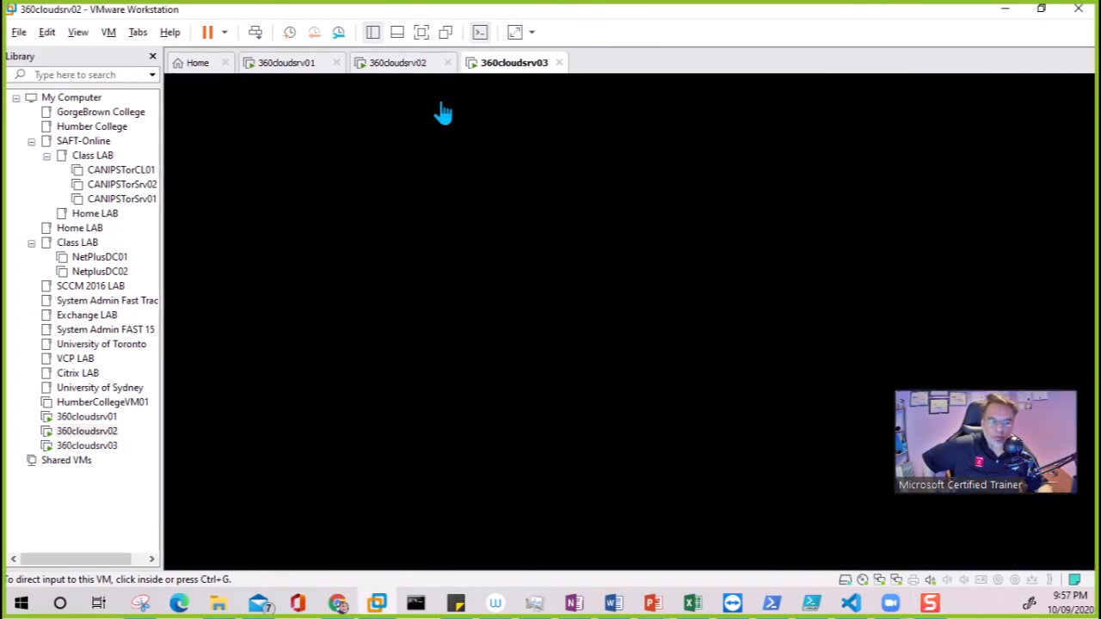
Close the installation wizard on 360cloudsrv02, minimize the This PC window, and open Failover Cluster Manager maximized
click(984, 522)
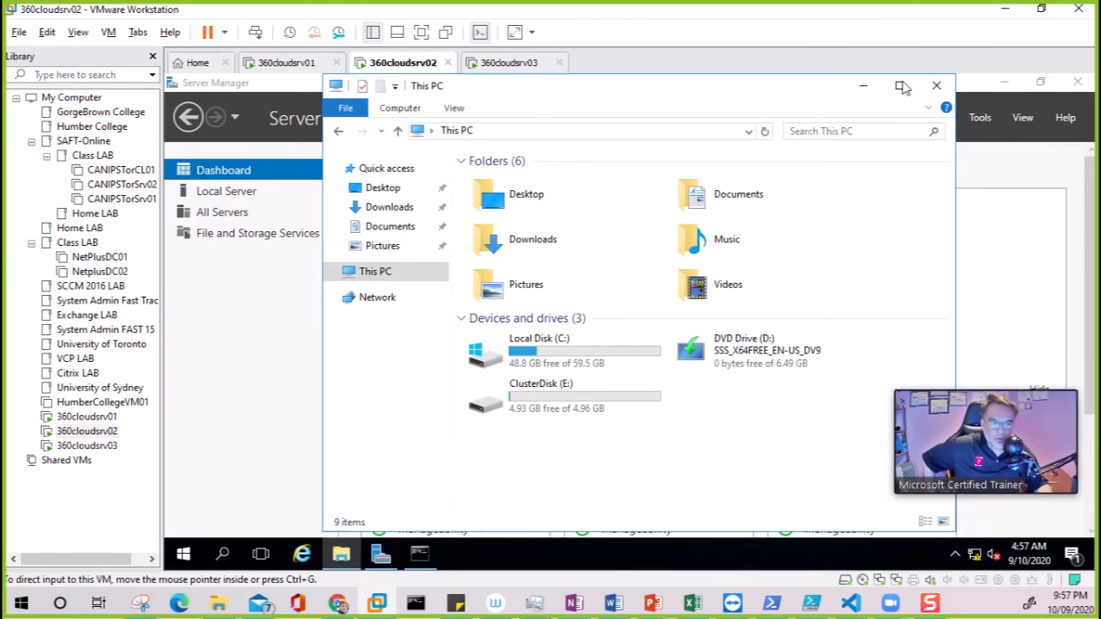
click(863, 85)
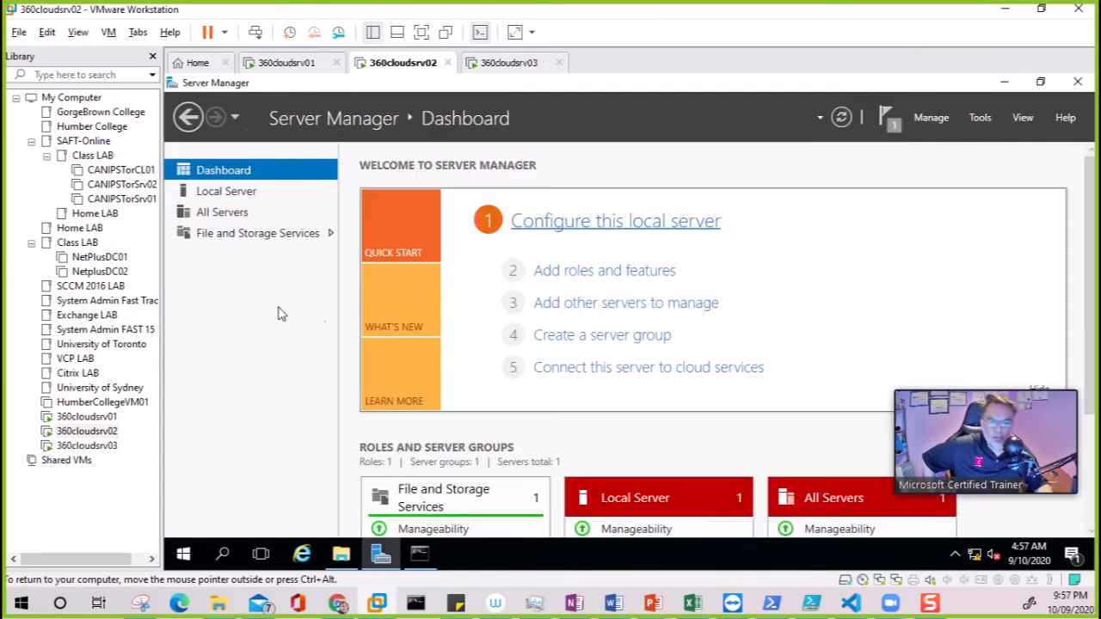
click(978, 121)
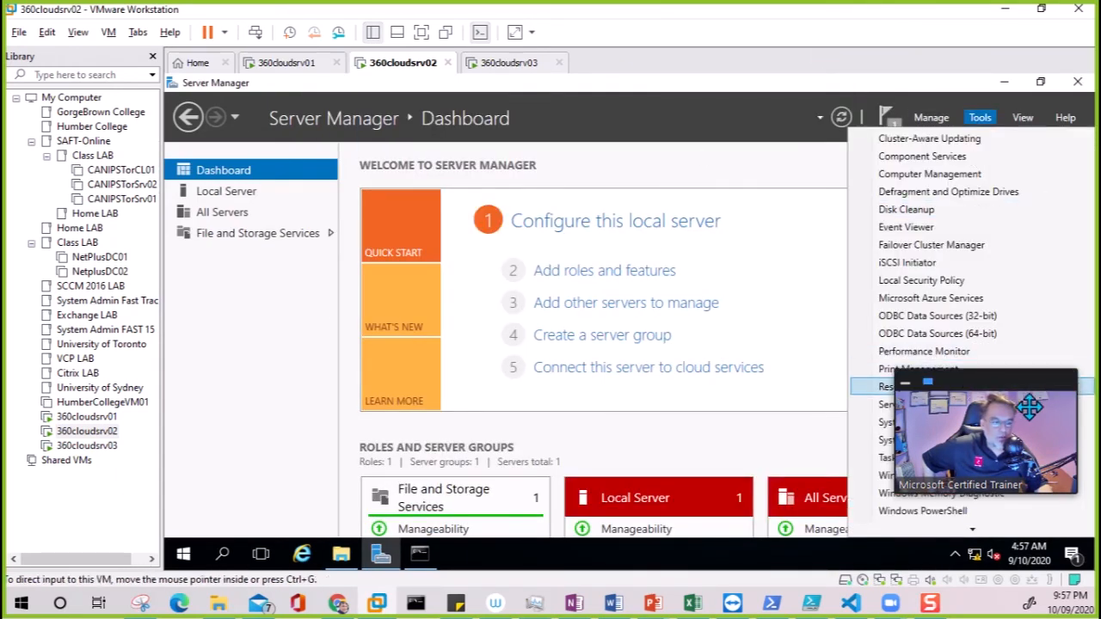
click(939, 246)
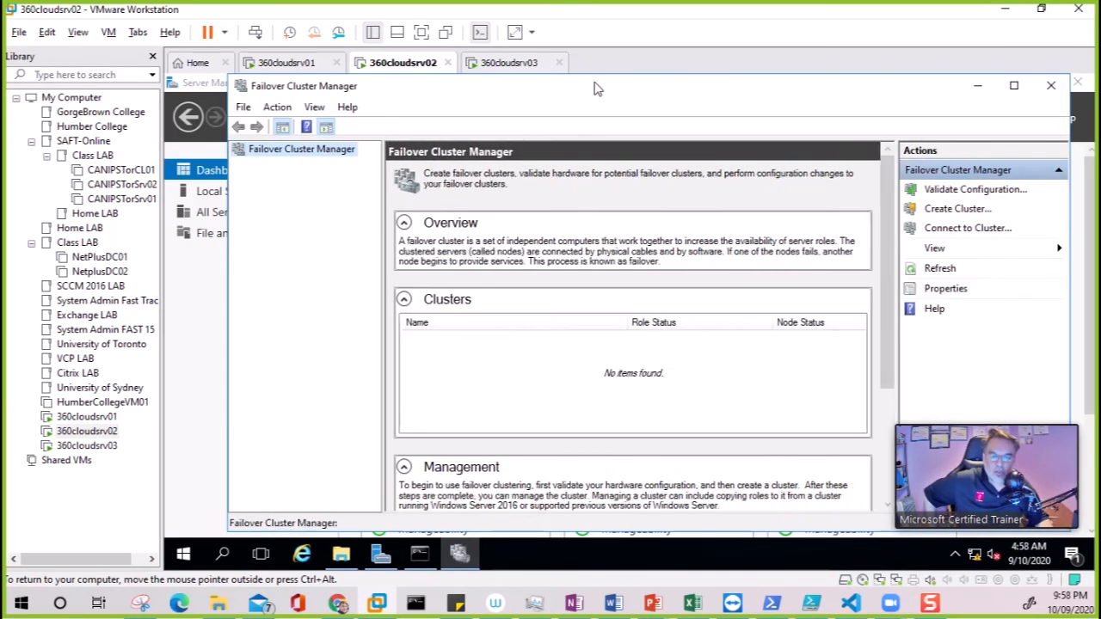
double_click(596, 88)
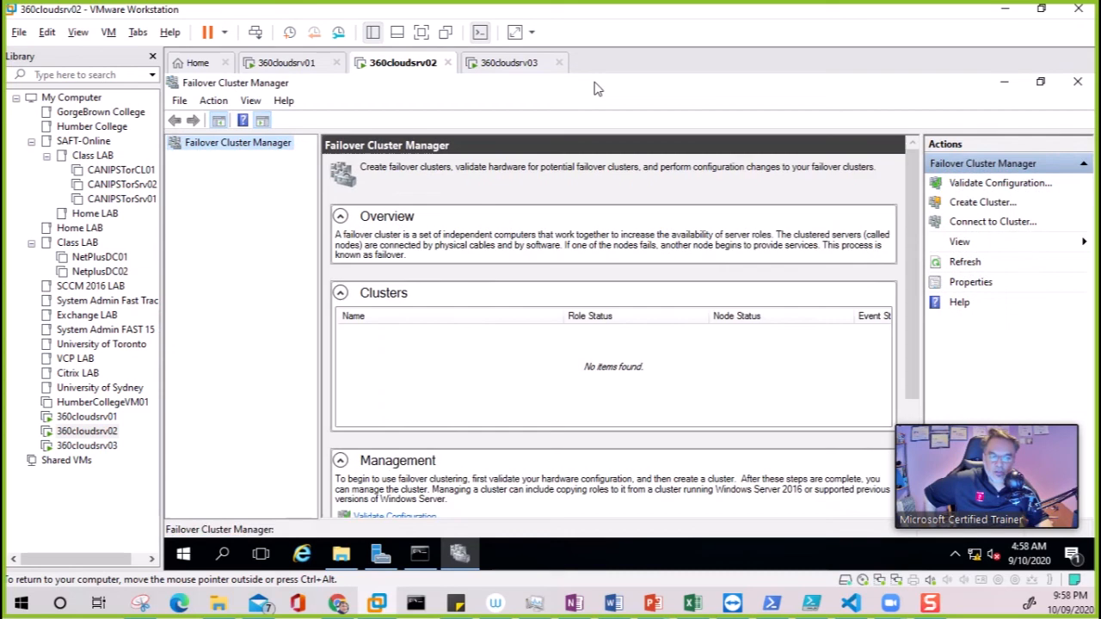
Start validating a configuration, proceed to the server selection, and open the computer search in the 360cloud.local domain
right_click(217, 151)
click(288, 155)
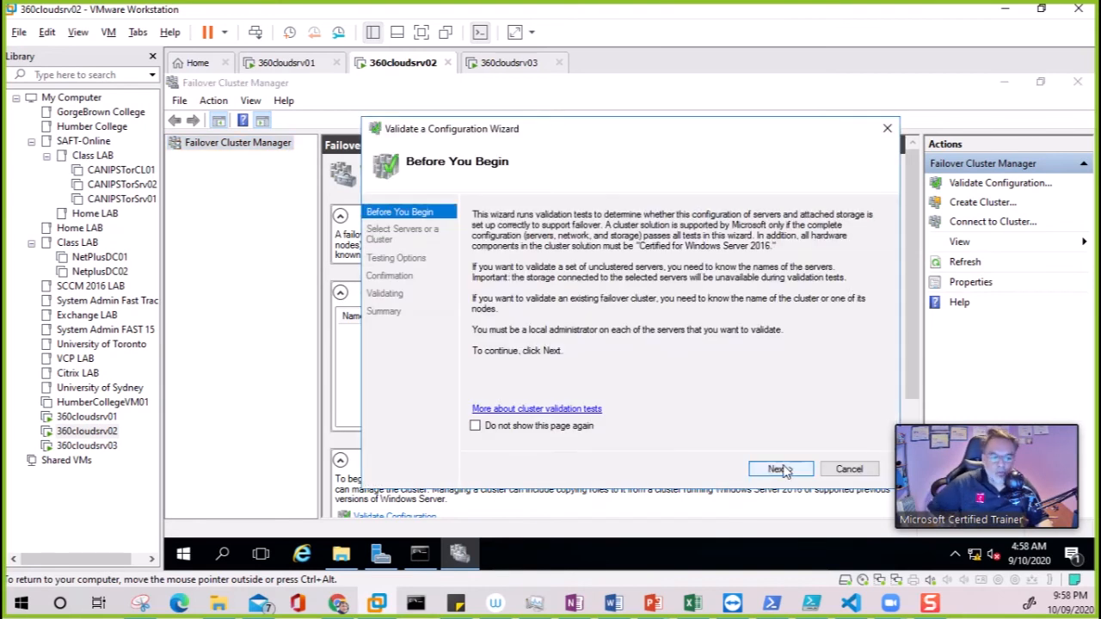
click(779, 469)
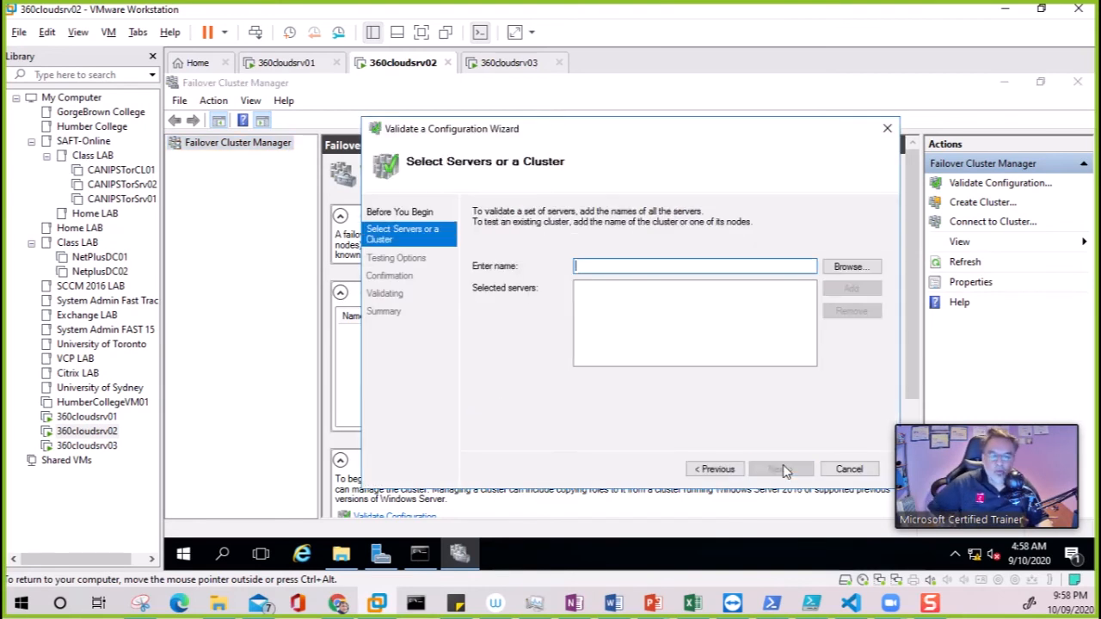
click(604, 267)
click(850, 267)
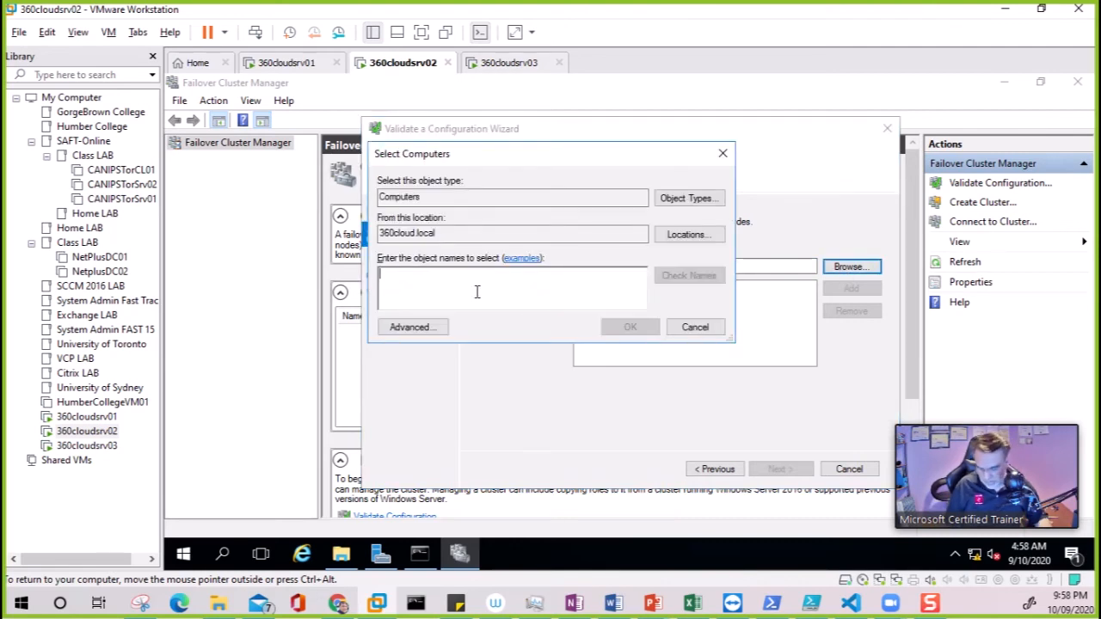
Check for computer names matching 360, authenticating to 360cloud.local with the administrator user name and the account password
text(3)
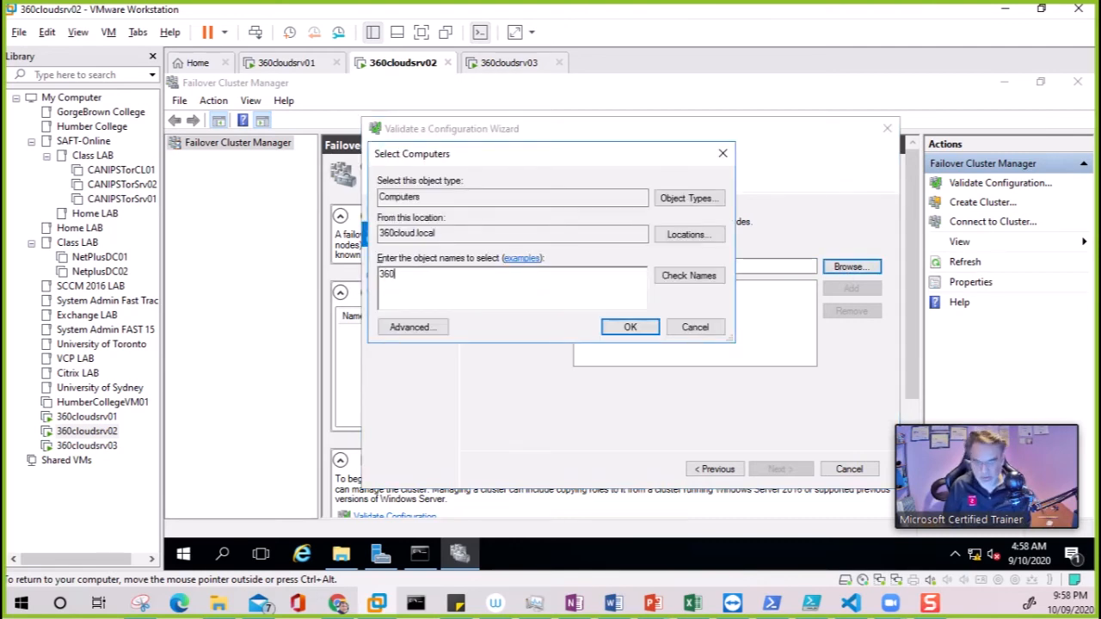
text(60)
click(685, 277)
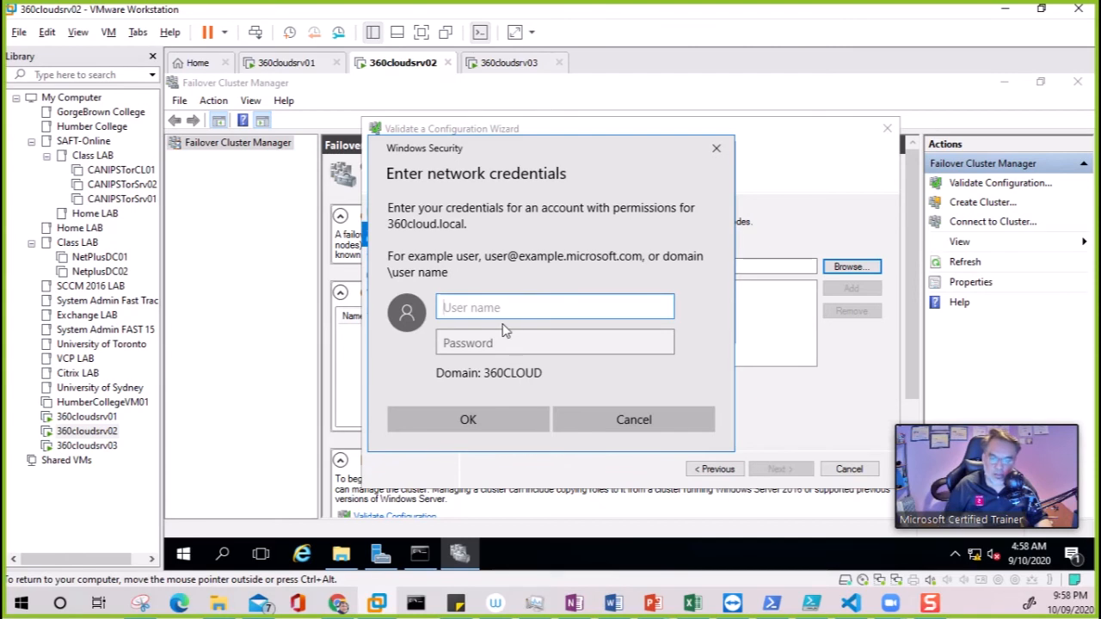
text(administrator)
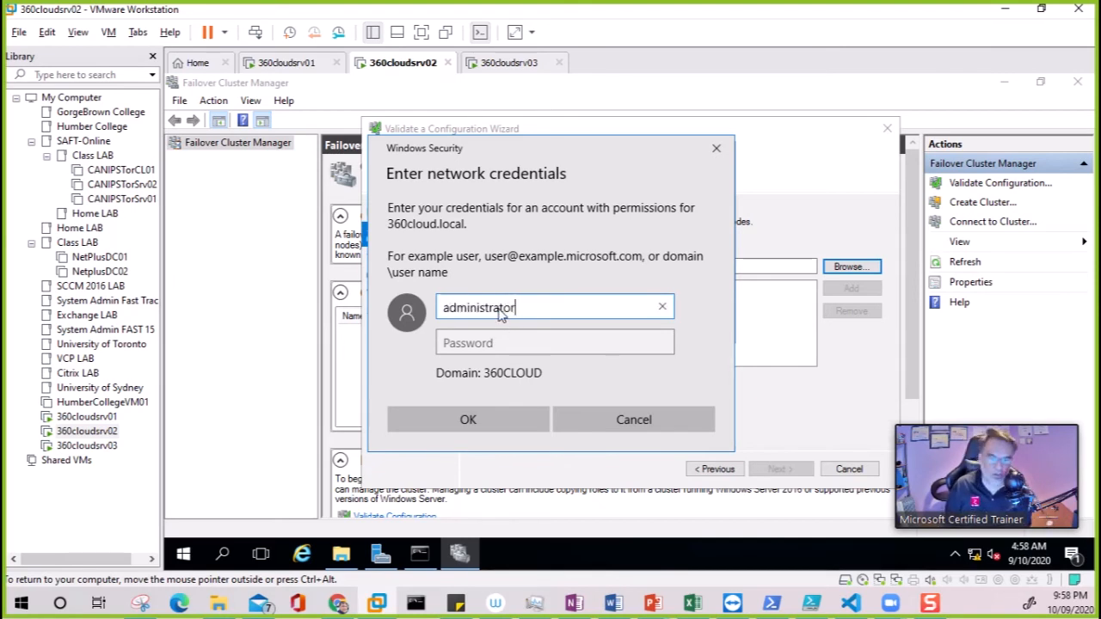
key(Tab)
text(•••••••••)
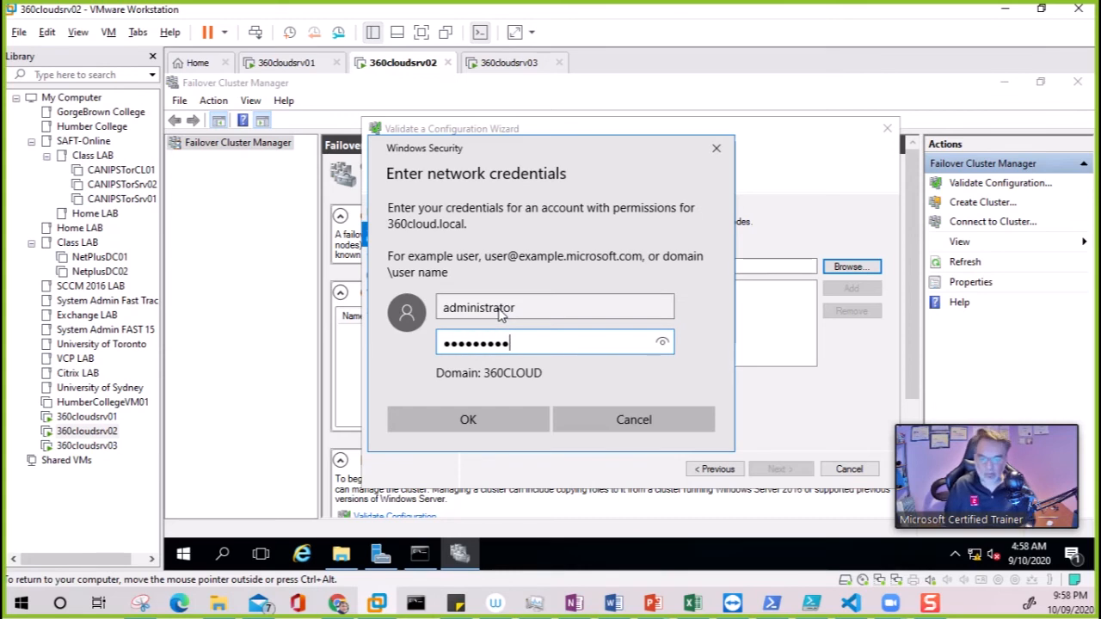
click(485, 420)
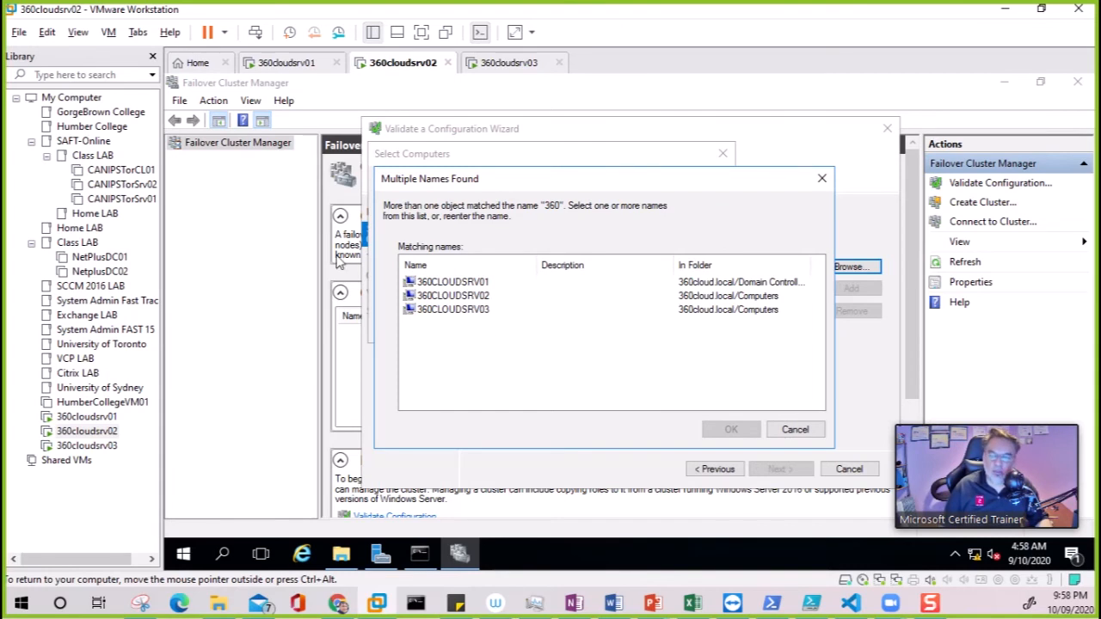
Add 360CLOUDSRV02 and 360CLOUDSRV03 from the matching names as the servers to validate
drag(551, 181, 606, 186)
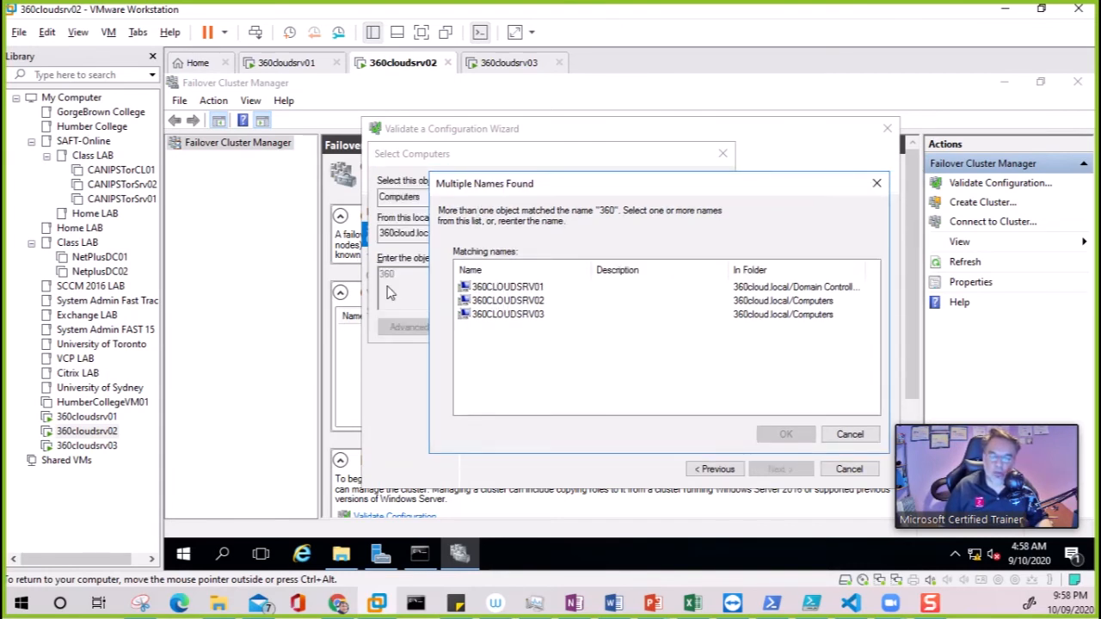
click(525, 301)
ctrl+click(523, 315)
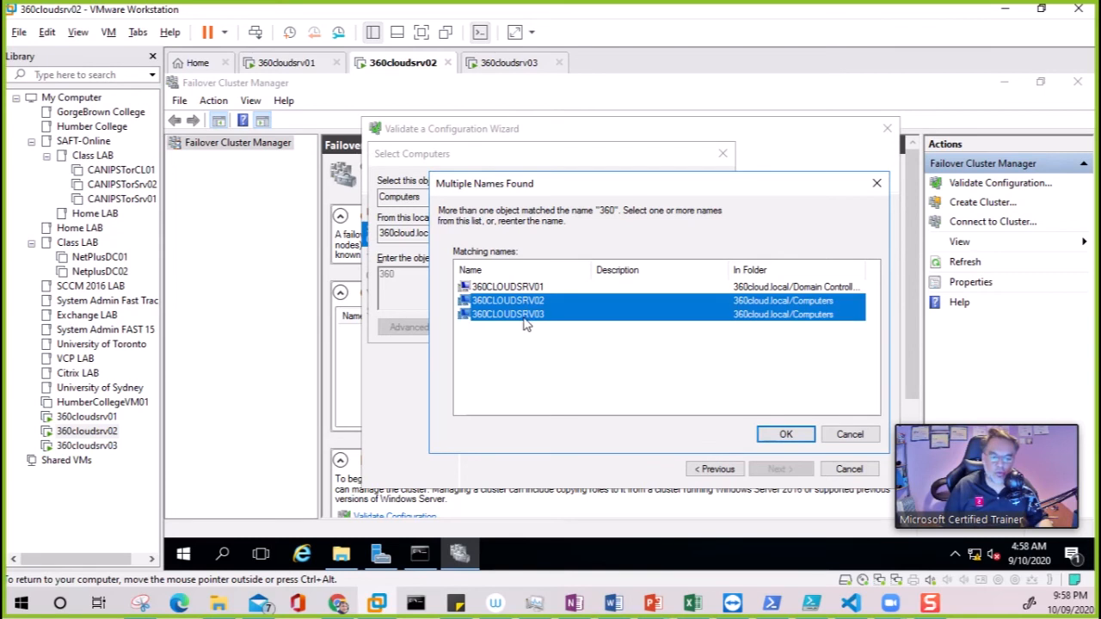
click(784, 436)
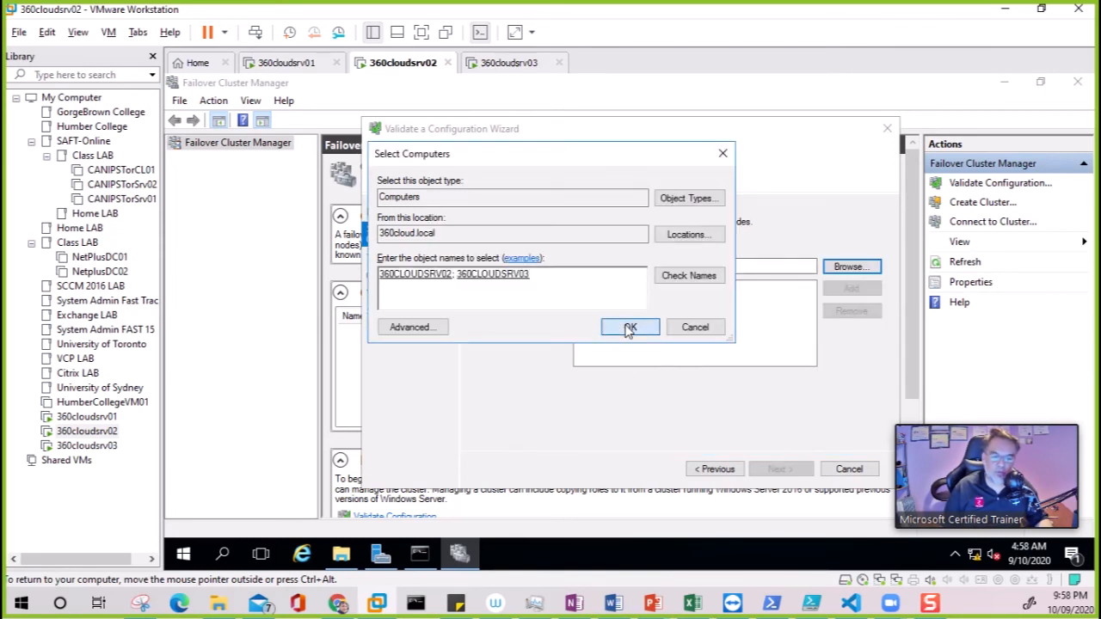
click(629, 328)
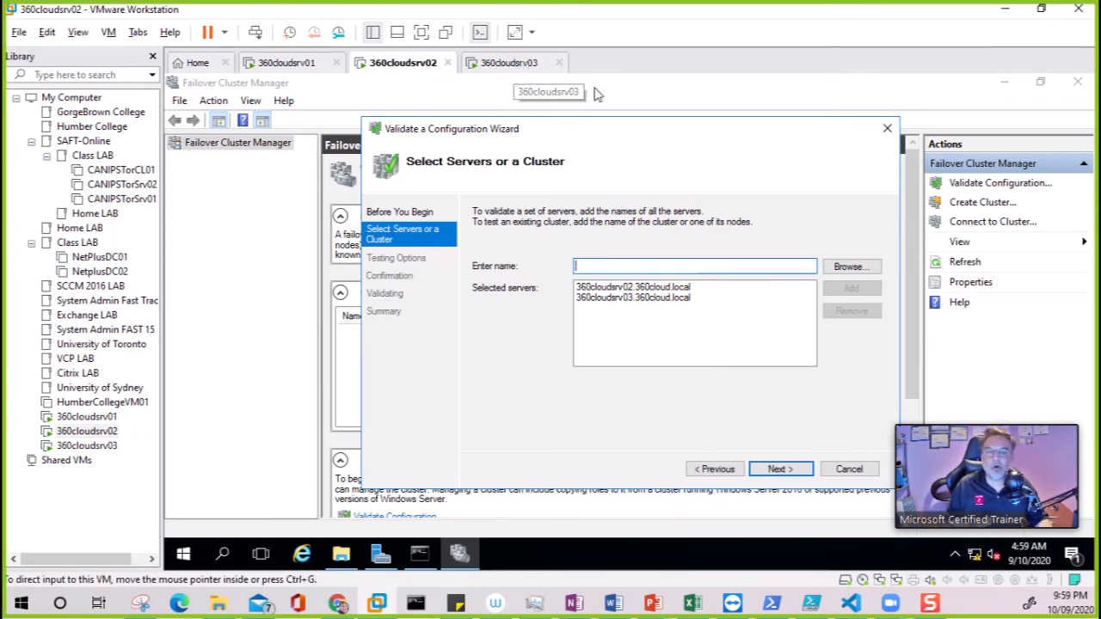
Run all recommended cluster validation tests on 360cloudsrv02 and 360cloudsrv03
click(778, 470)
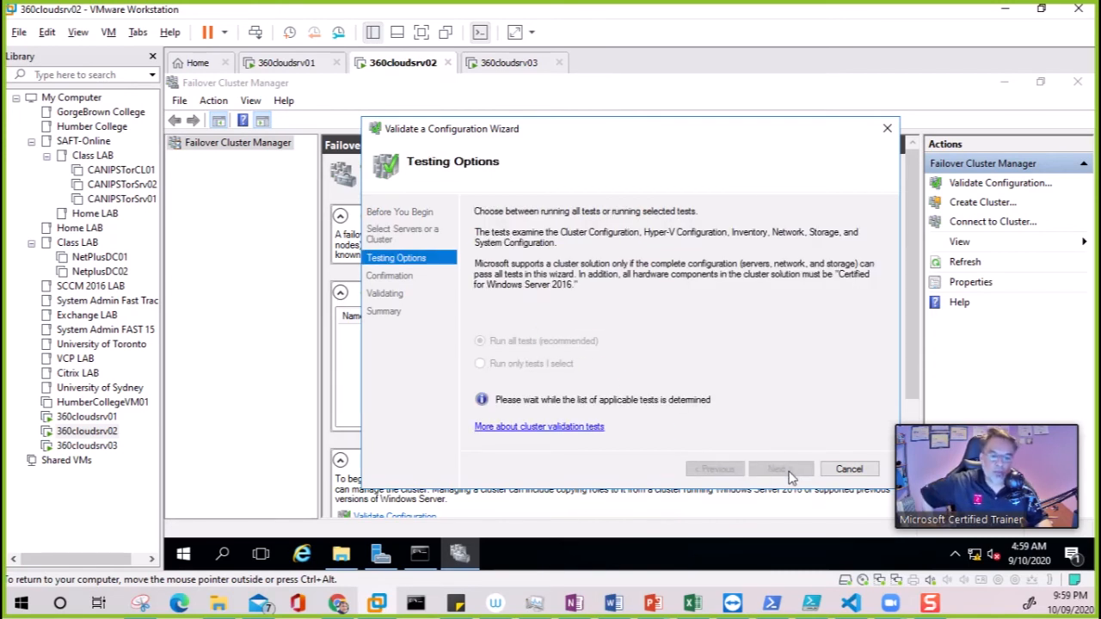
click(780, 470)
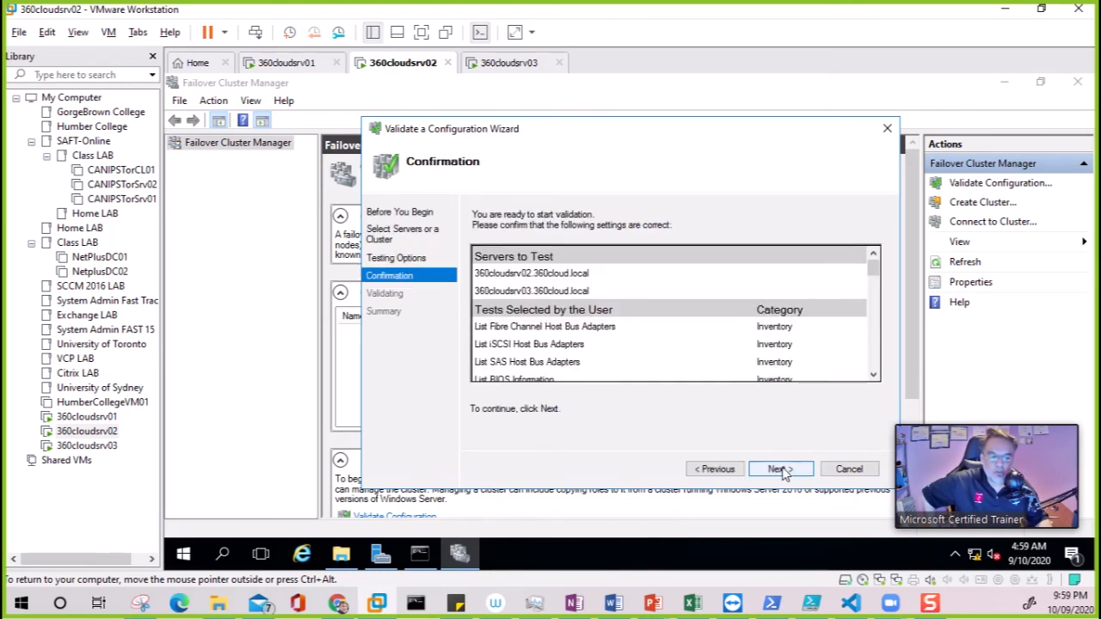
click(780, 470)
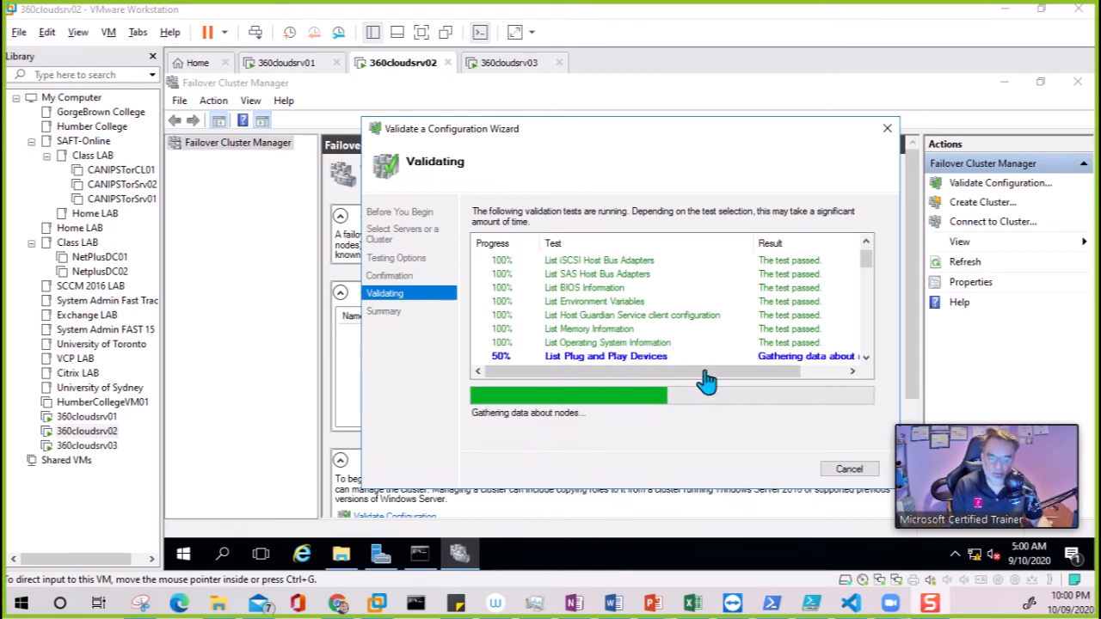
click(654, 601)
click(666, 561)
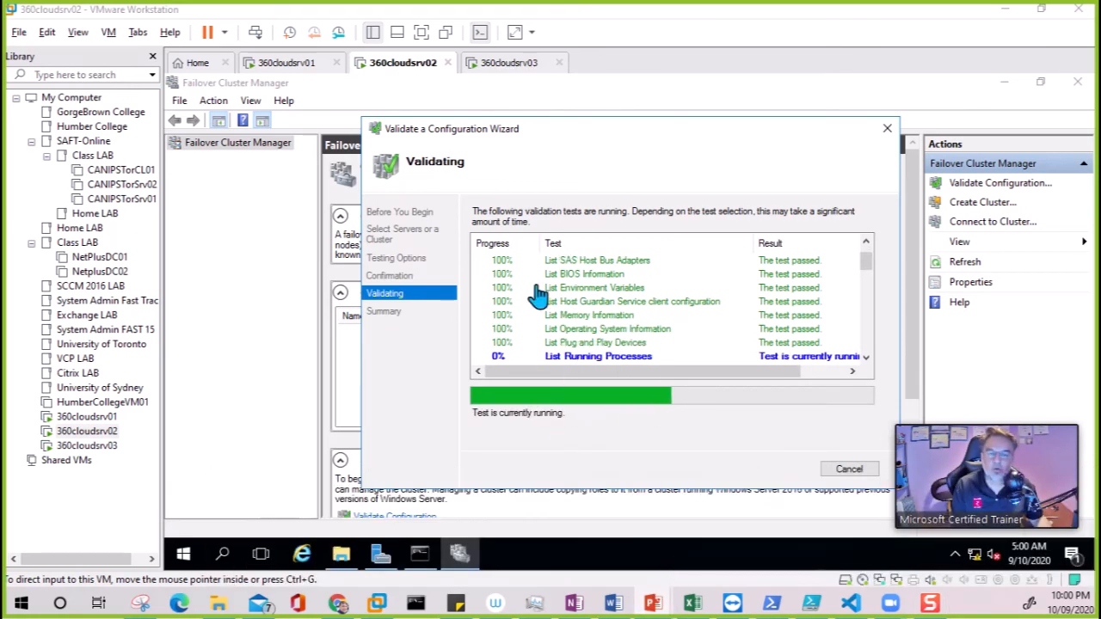
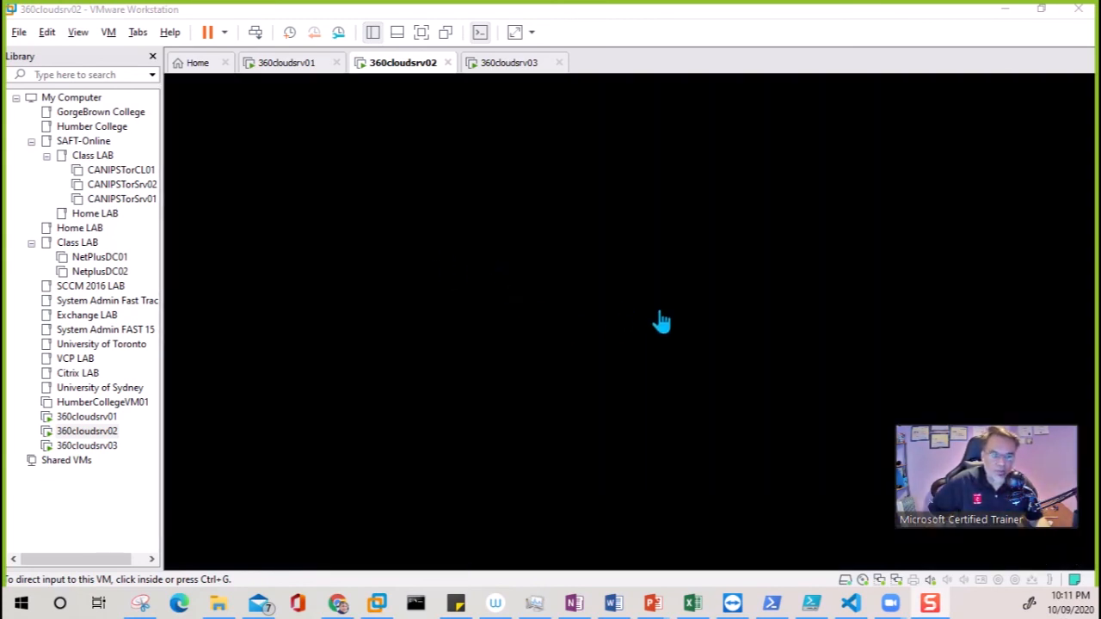
Finish the validation with the option to create the cluster now using the validated nodes, and proceed to the cluster's access point settings
click(662, 321)
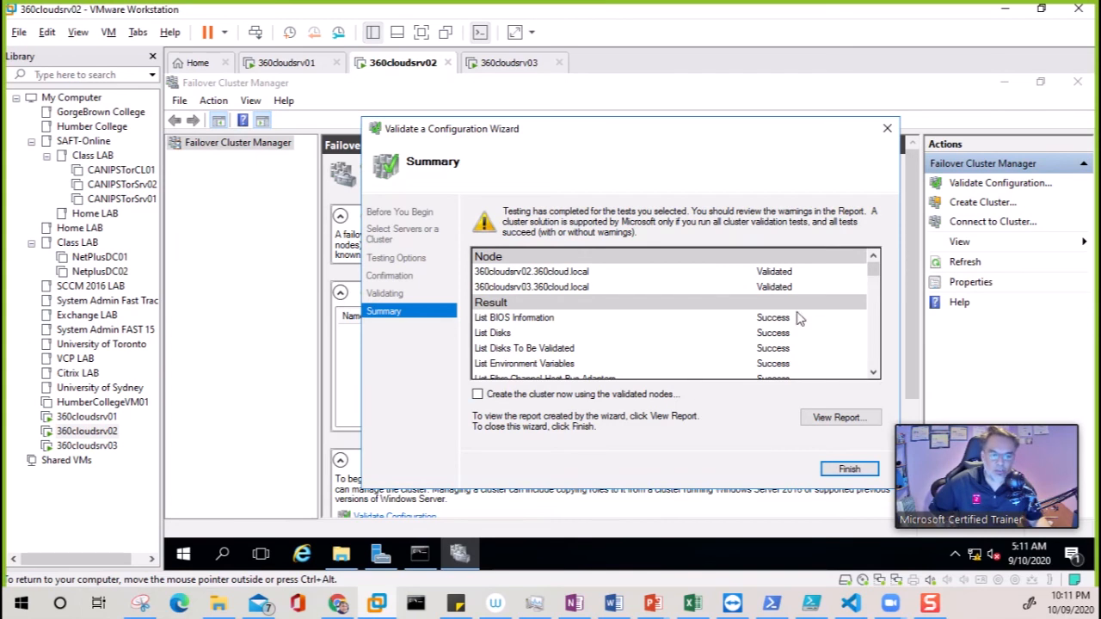
mouse_move(873, 269)
mouse_down()
mouse_move(873, 368)
mouse_move(873, 258)
mouse_up()
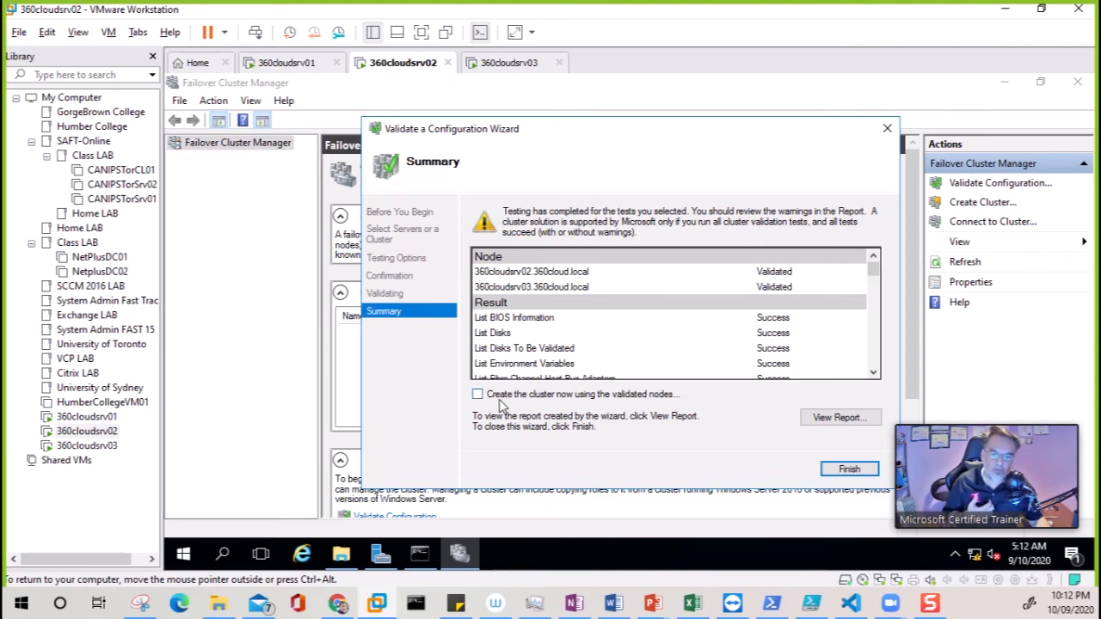
drag(603, 131, 571, 113)
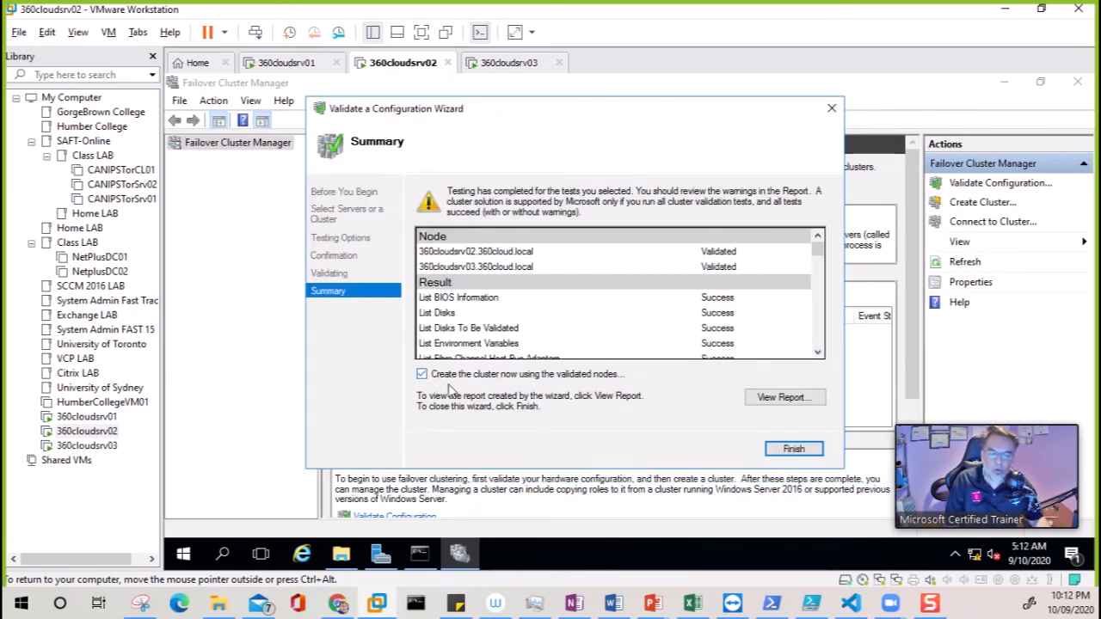
drag(607, 112, 534, 86)
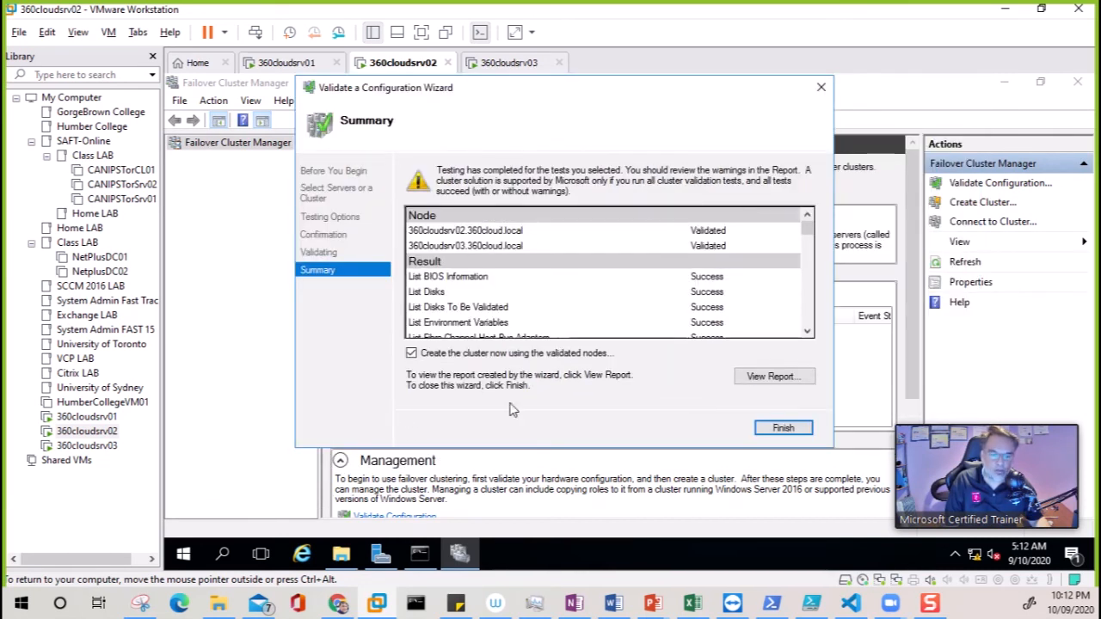
click(792, 428)
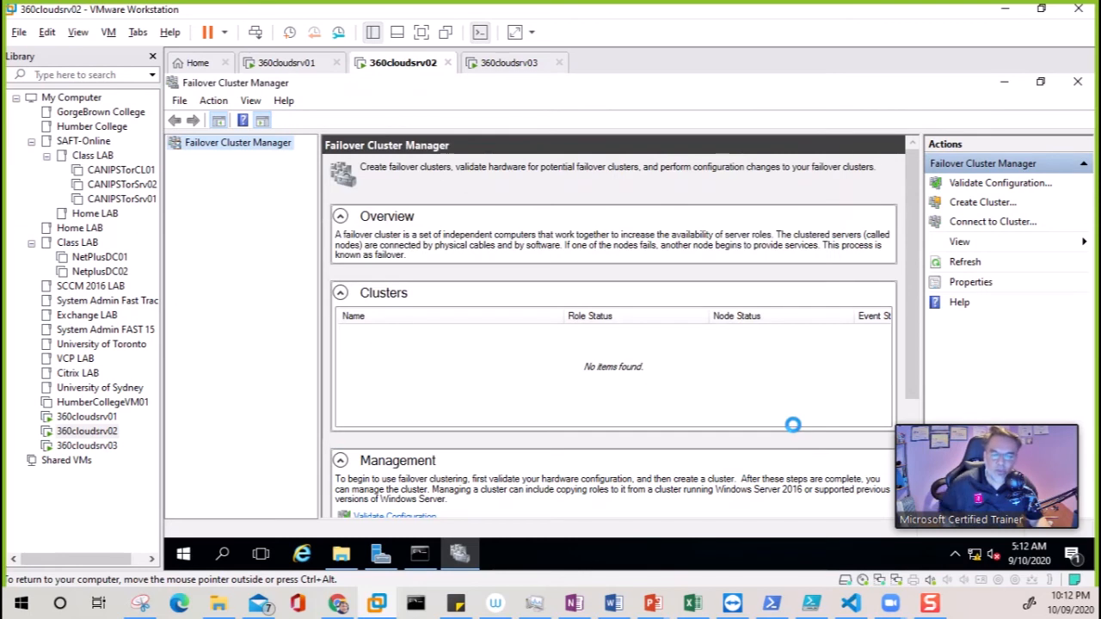
drag(601, 138, 519, 139)
click(699, 468)
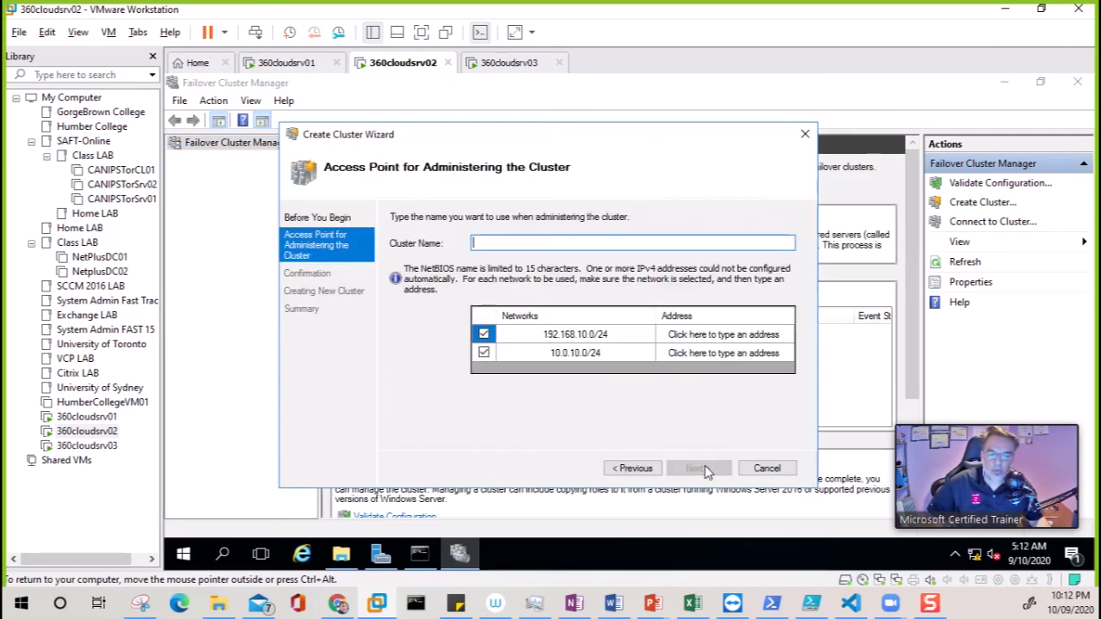
Switch to the PowerPoint whiteboard and examine the planned cluster name and IP address on the Failover Cluster Architecture slides
click(656, 604)
click(658, 554)
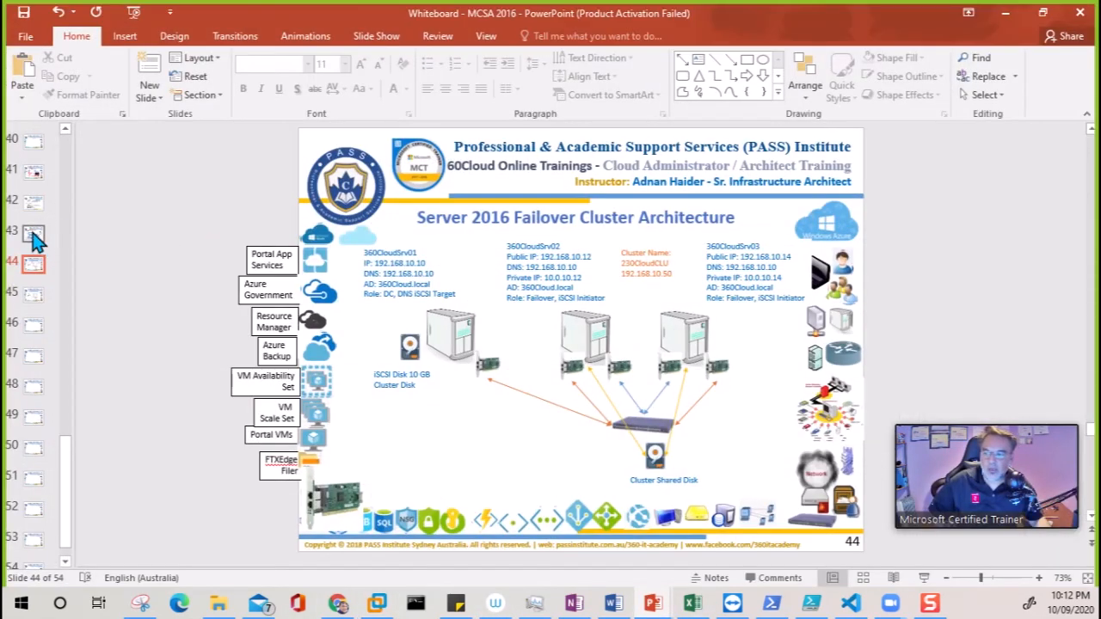
click(34, 239)
click(35, 269)
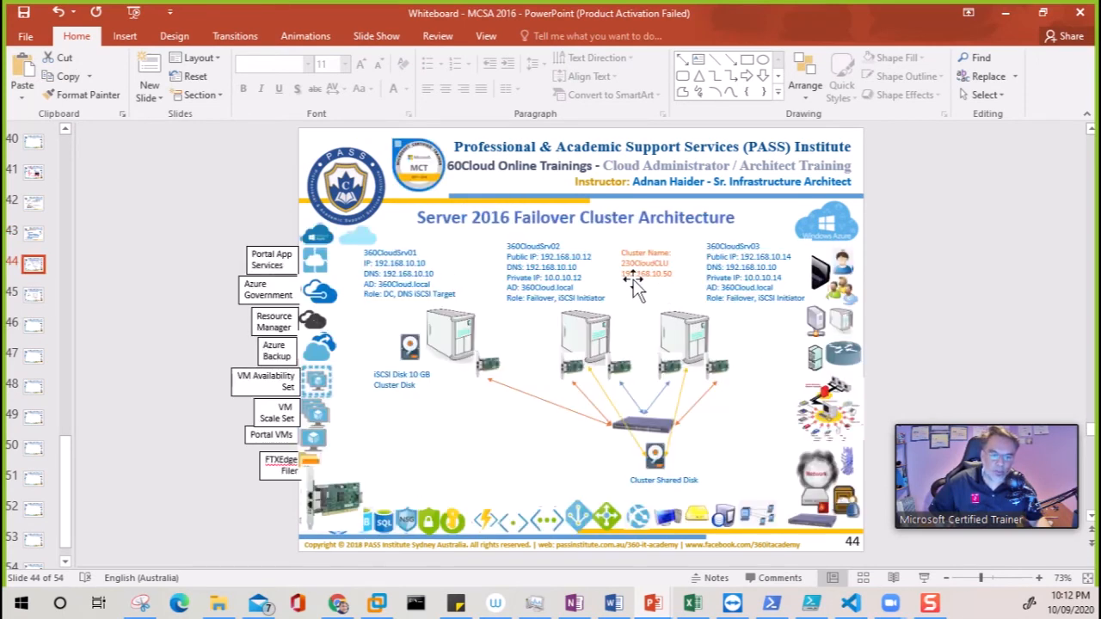
click(38, 301)
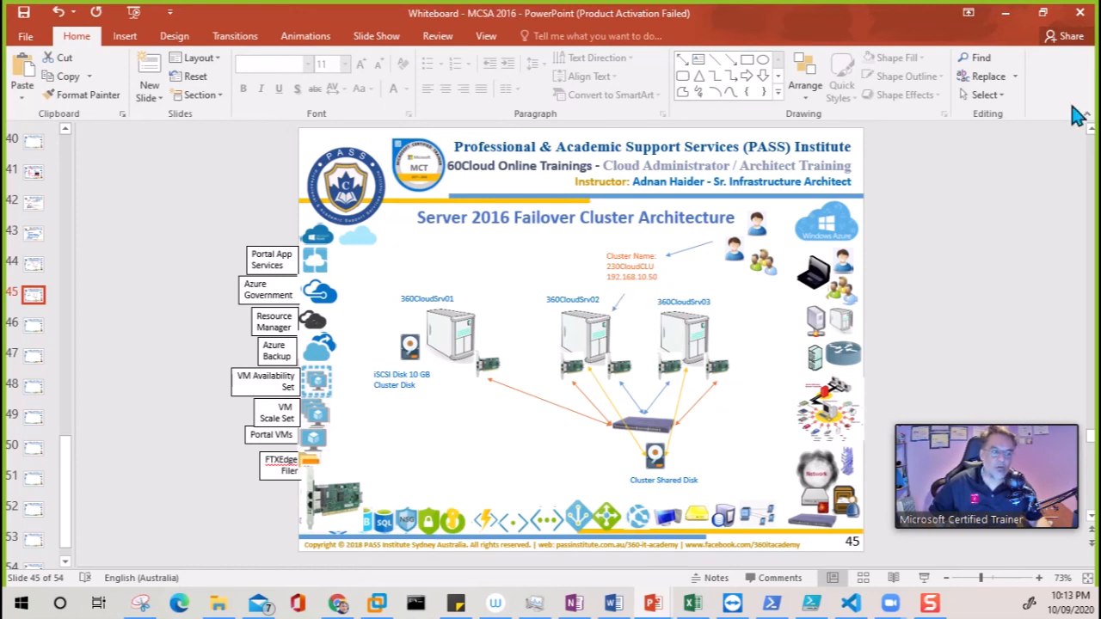
click(1005, 13)
Name the cluster 360CloudCLU and exclude the 10.0.10.0/24 network from its access point
click(523, 243)
text(360CloudCLU)
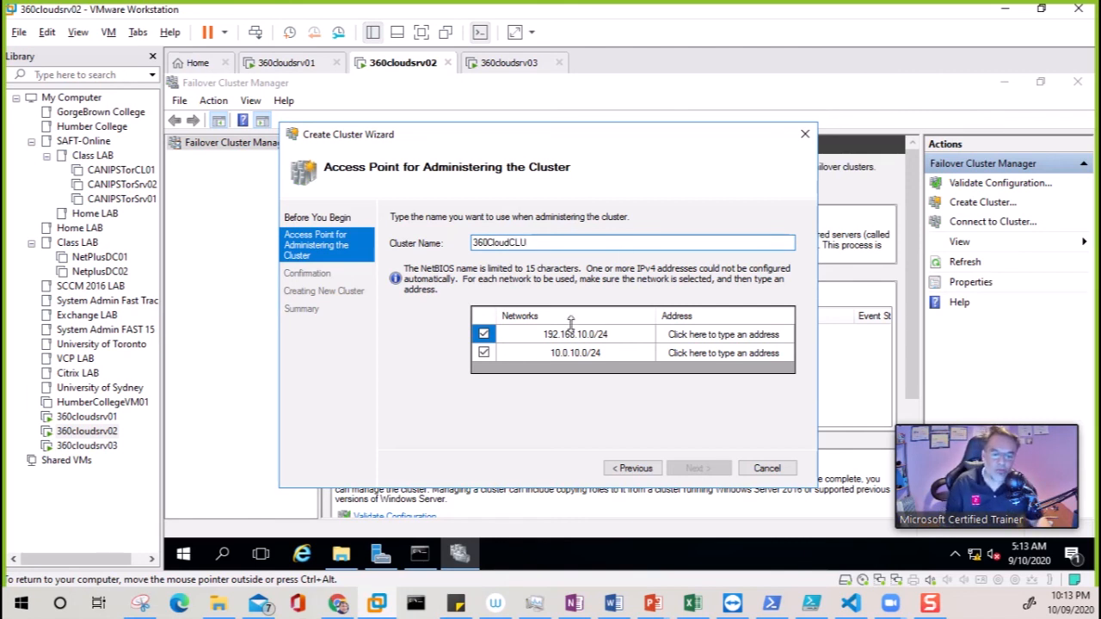
click(484, 353)
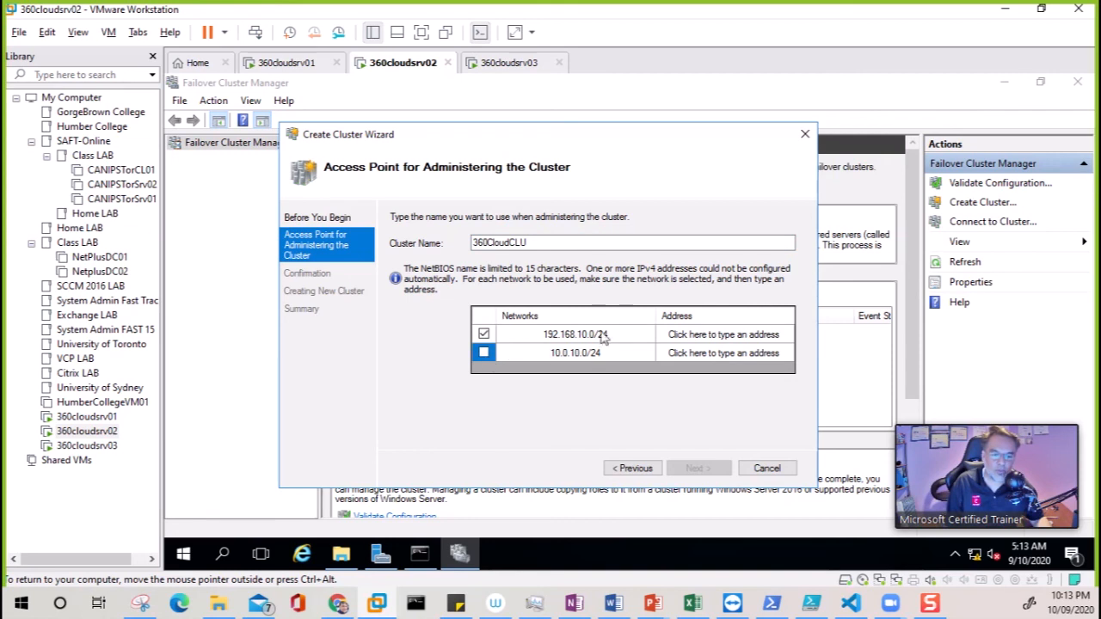
Set the cluster address on the 192.168.10.0/24 network to 192.168.10.50, checking it against the PowerPoint architecture slide
click(675, 338)
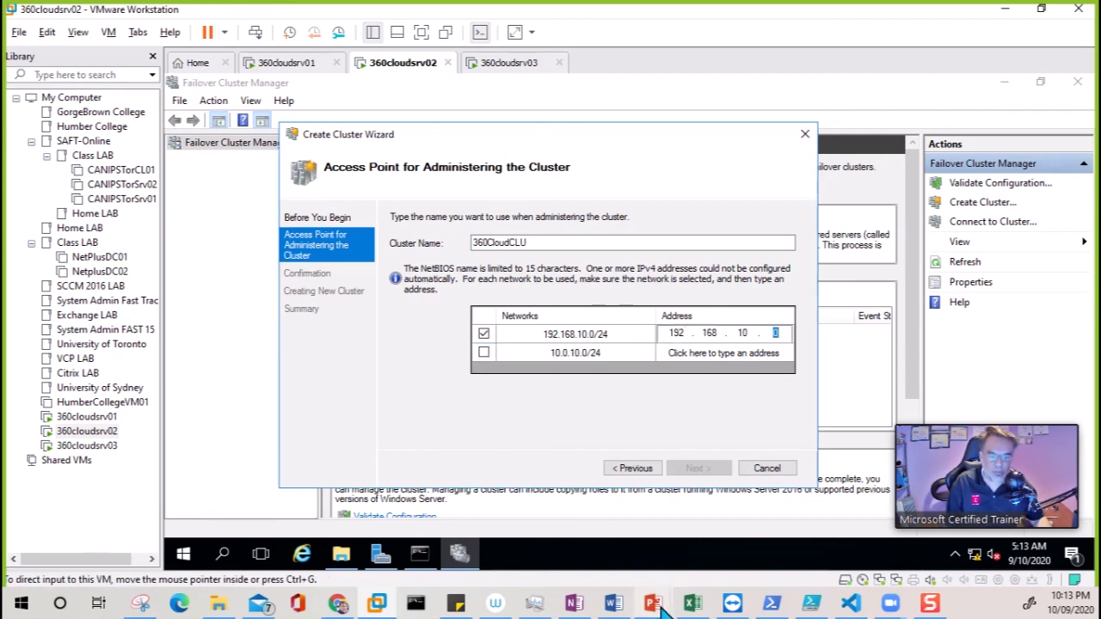
mouse_move(659, 608)
click(678, 559)
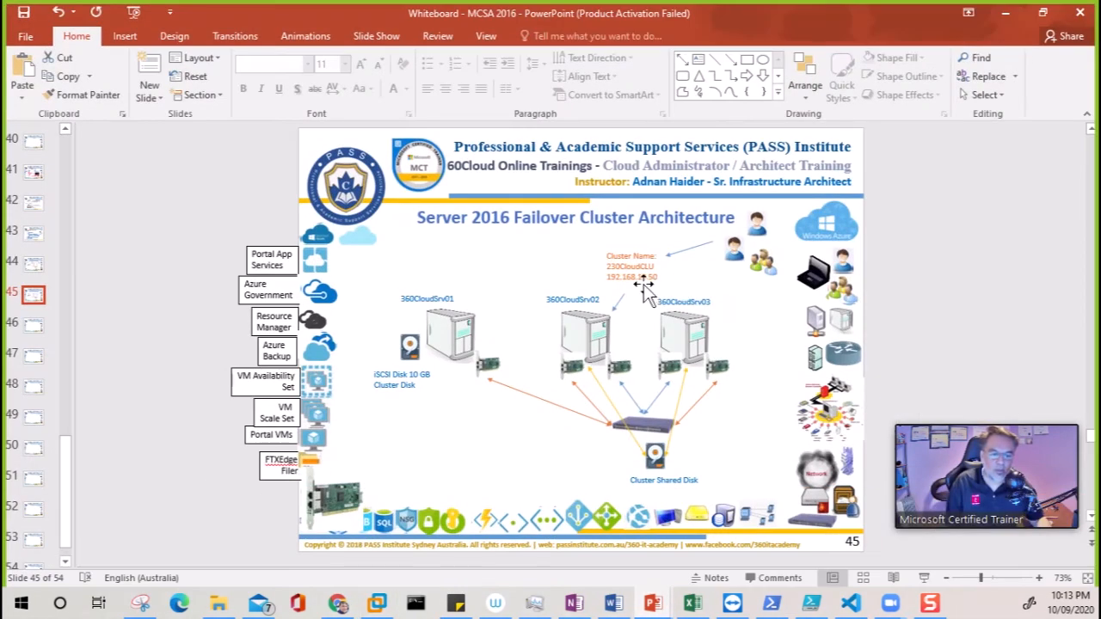
click(1003, 13)
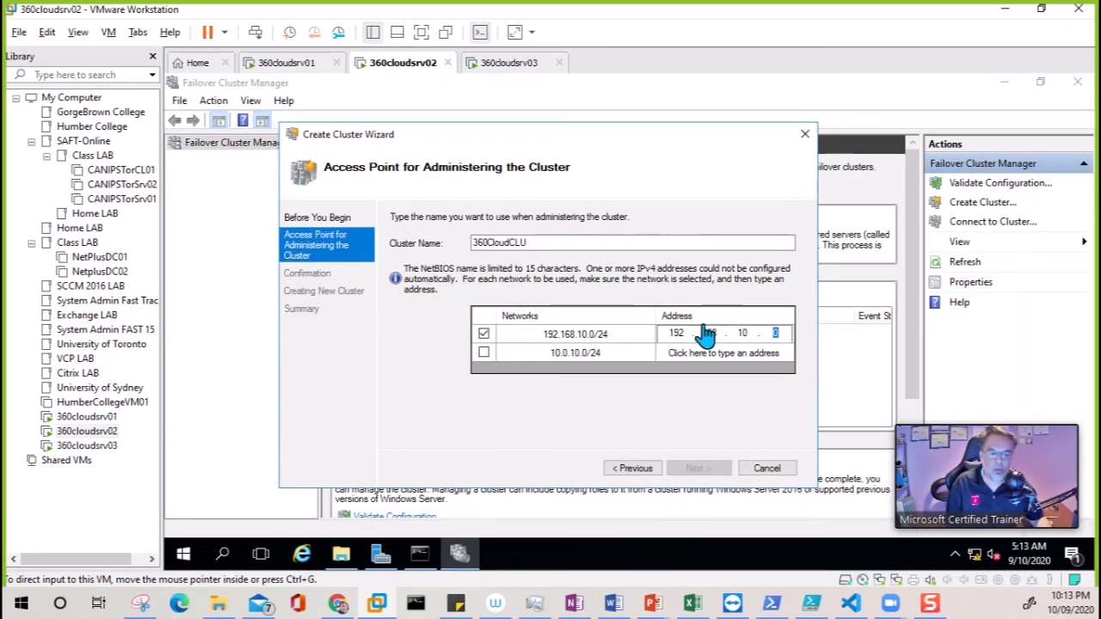
click(778, 334)
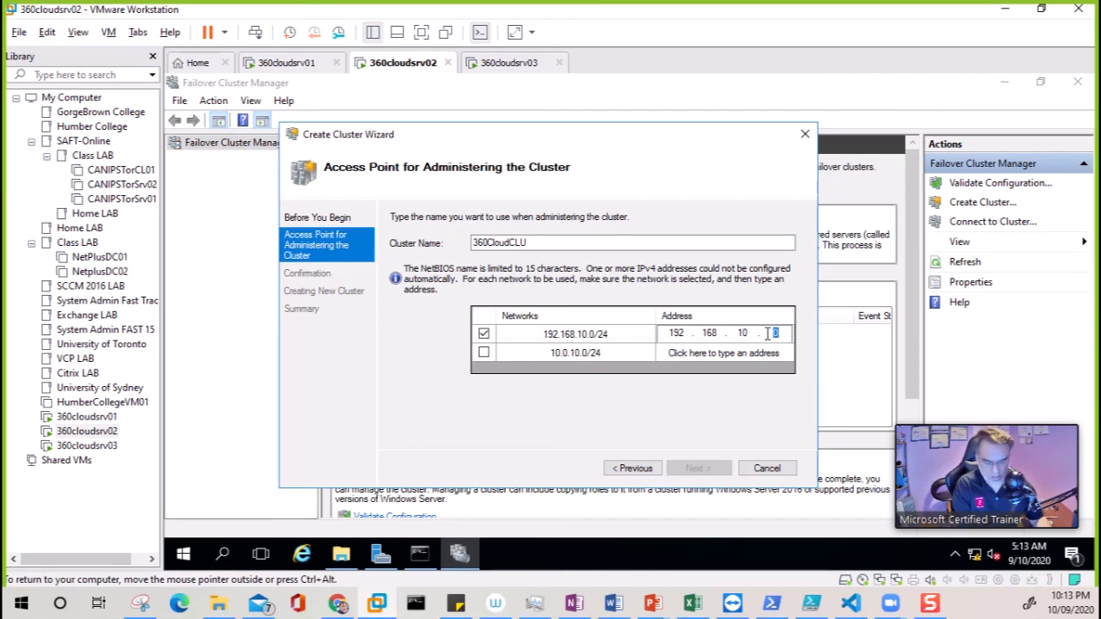
text(50)
Confirm the access point settings, create the new cluster, and finish the Create Cluster Wizard
click(696, 468)
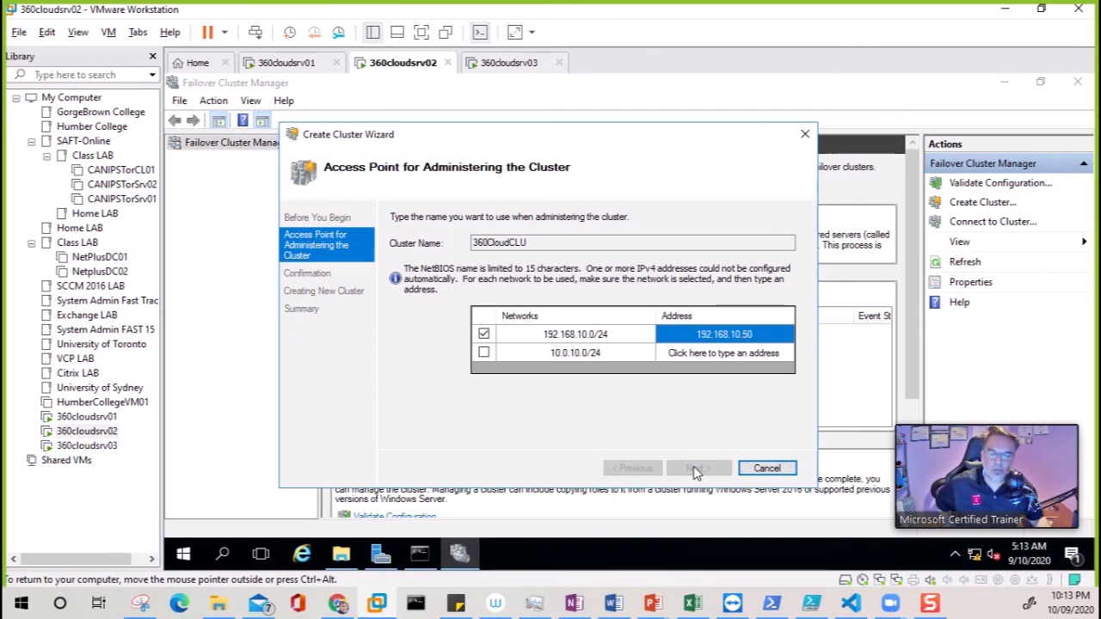
click(702, 475)
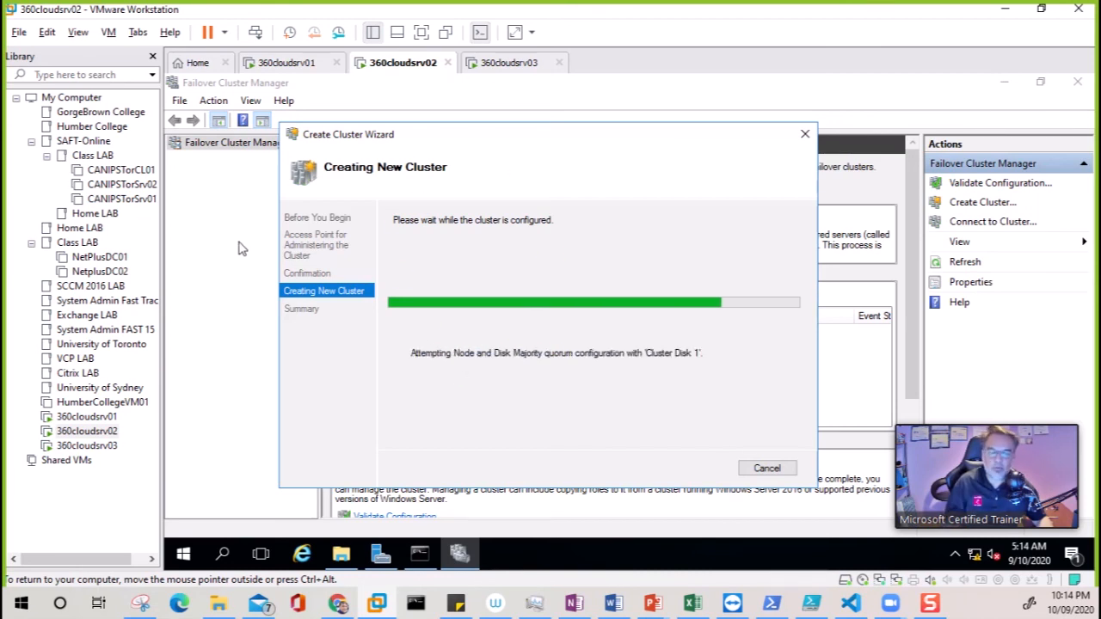
click(767, 469)
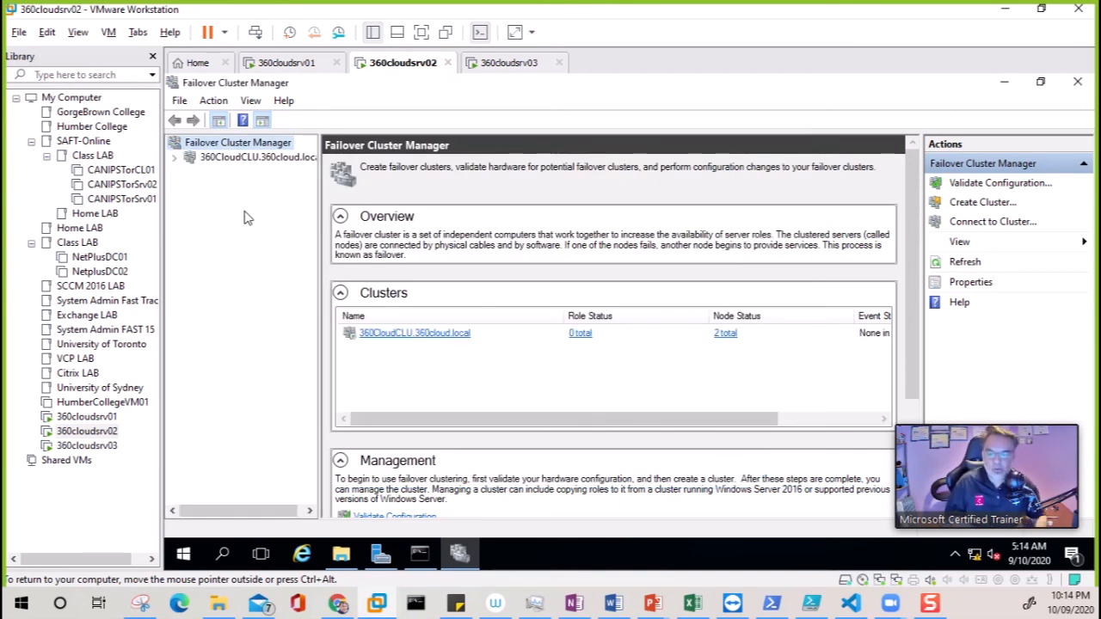
View the 360CloudCLU cluster summary, close Failover Cluster Manager, and reopen it from Server Manager
key(Down)
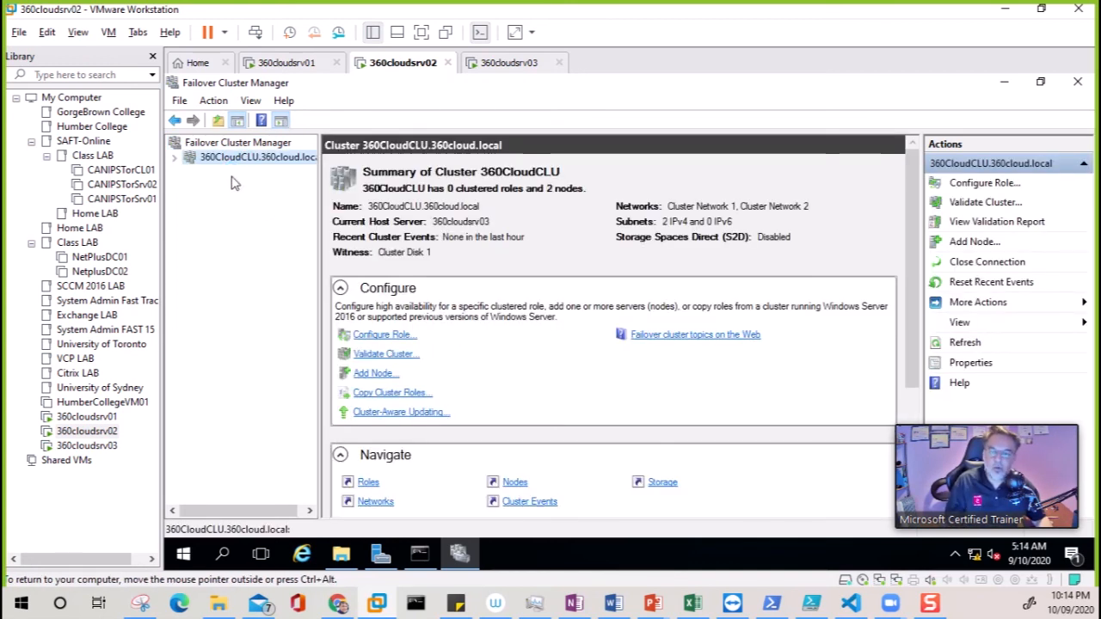
click(1075, 84)
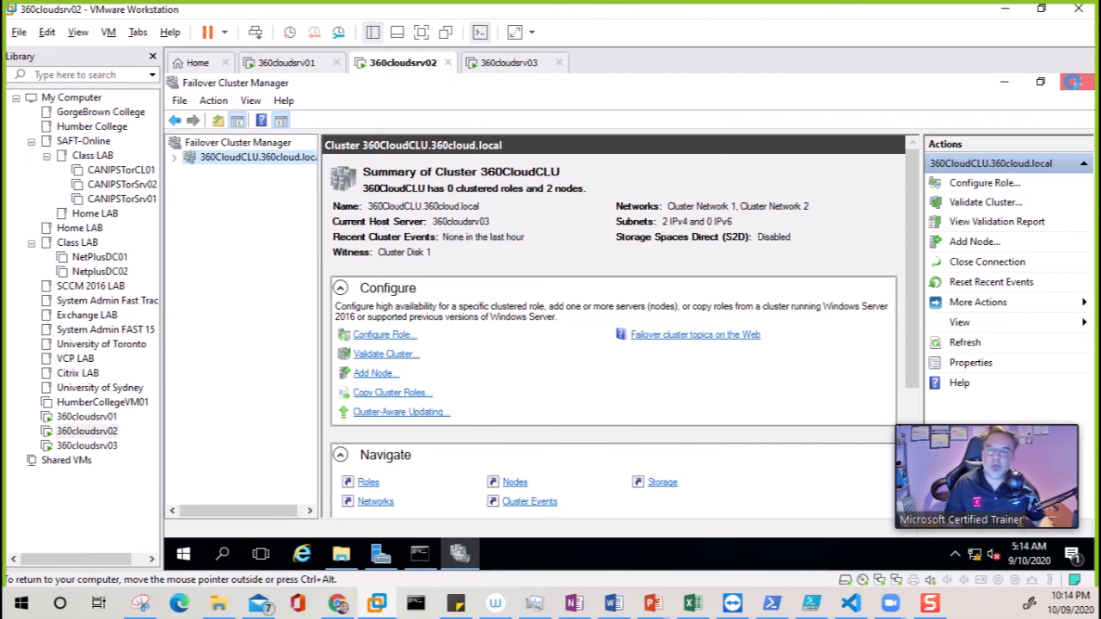
click(1004, 83)
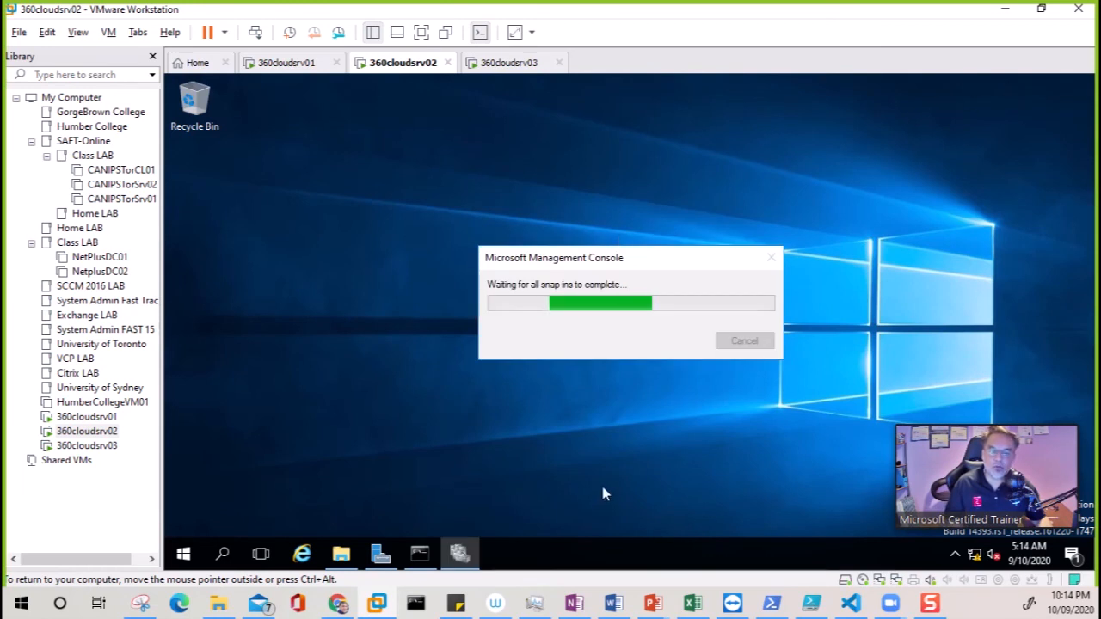
click(385, 558)
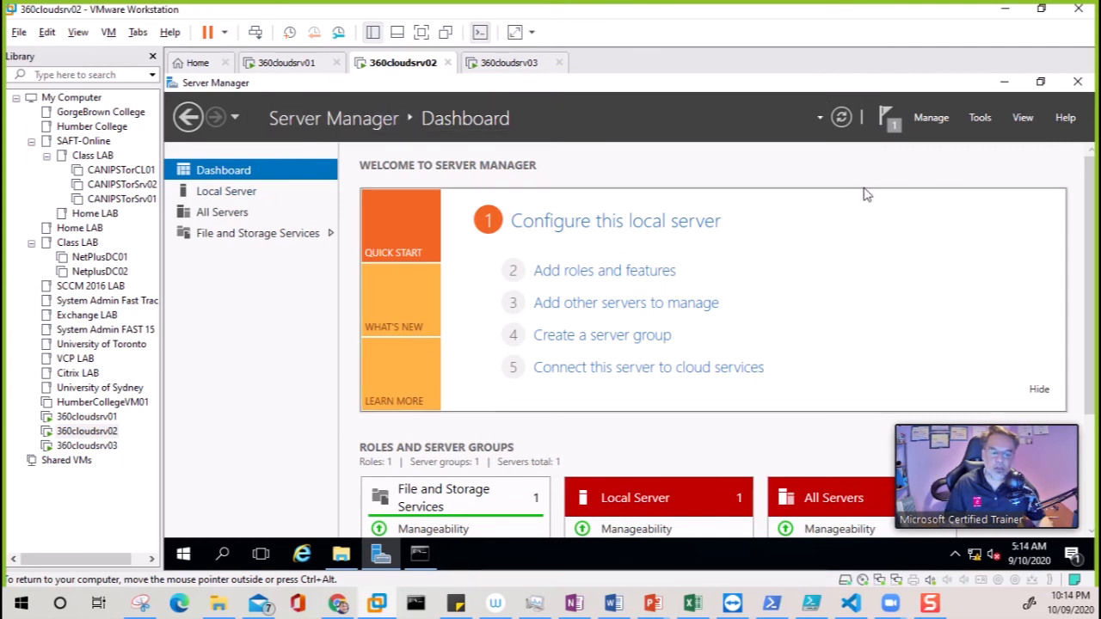
click(980, 117)
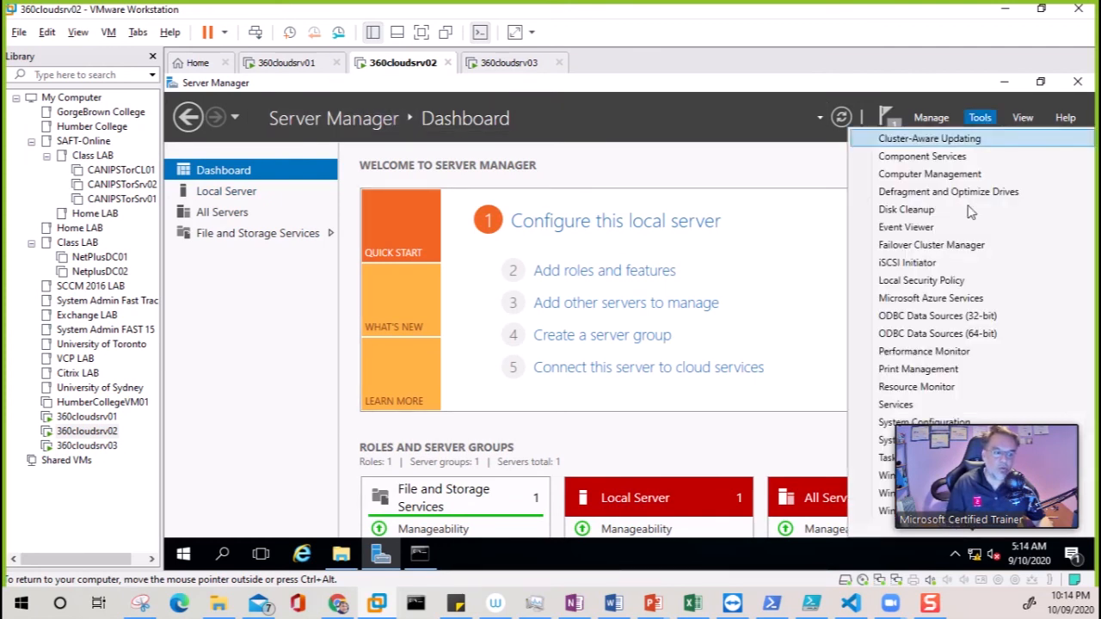
click(922, 247)
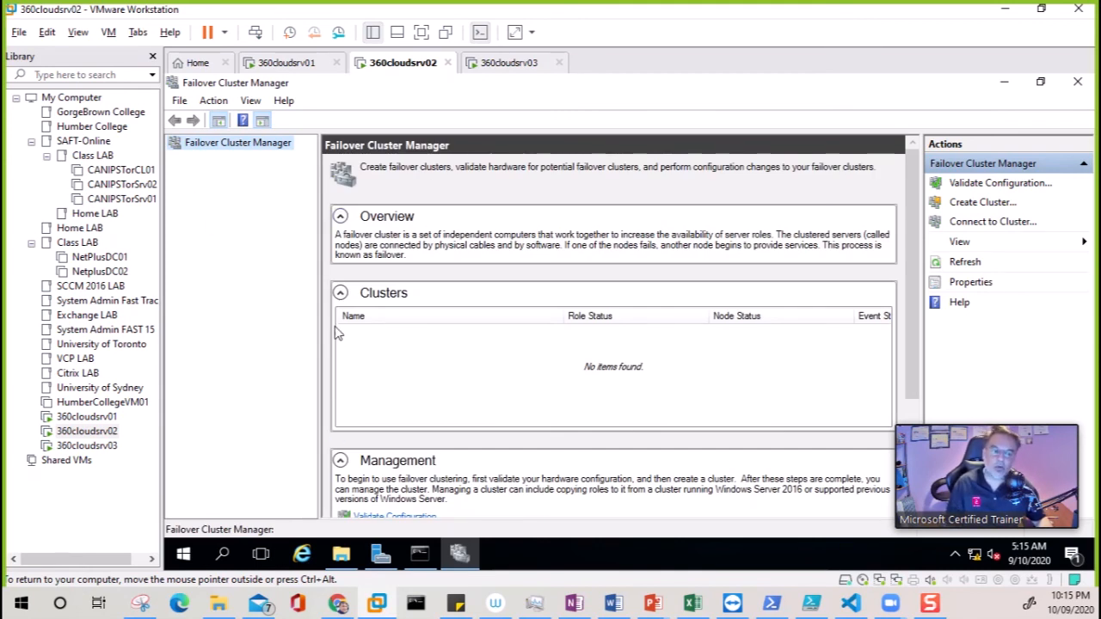
Connect Failover Cluster Manager to the cluster on this server
right_click(245, 152)
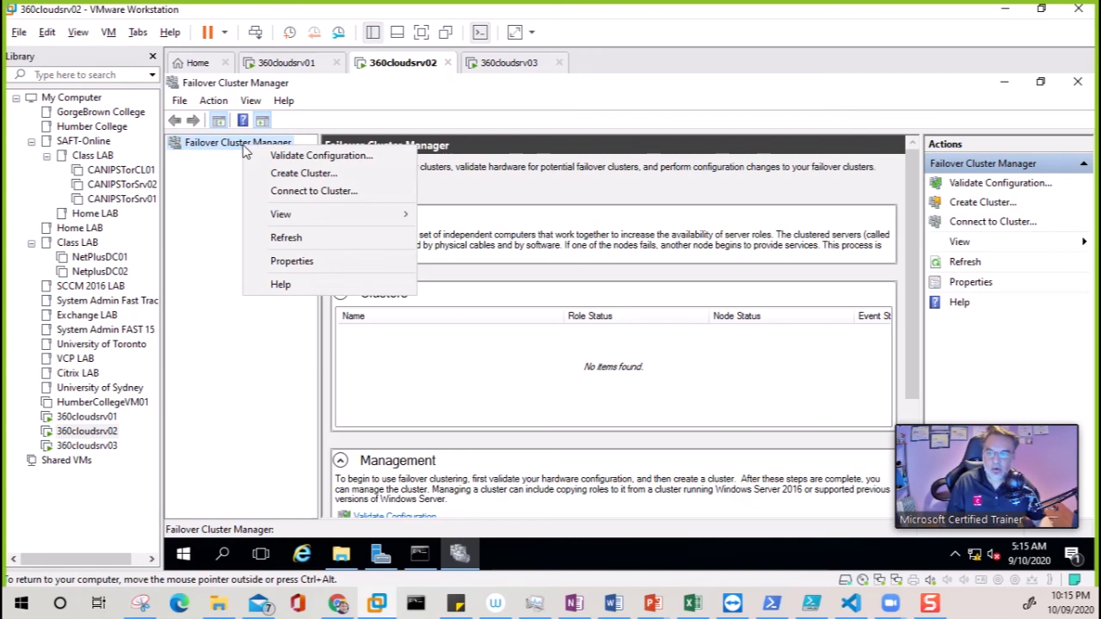
click(315, 194)
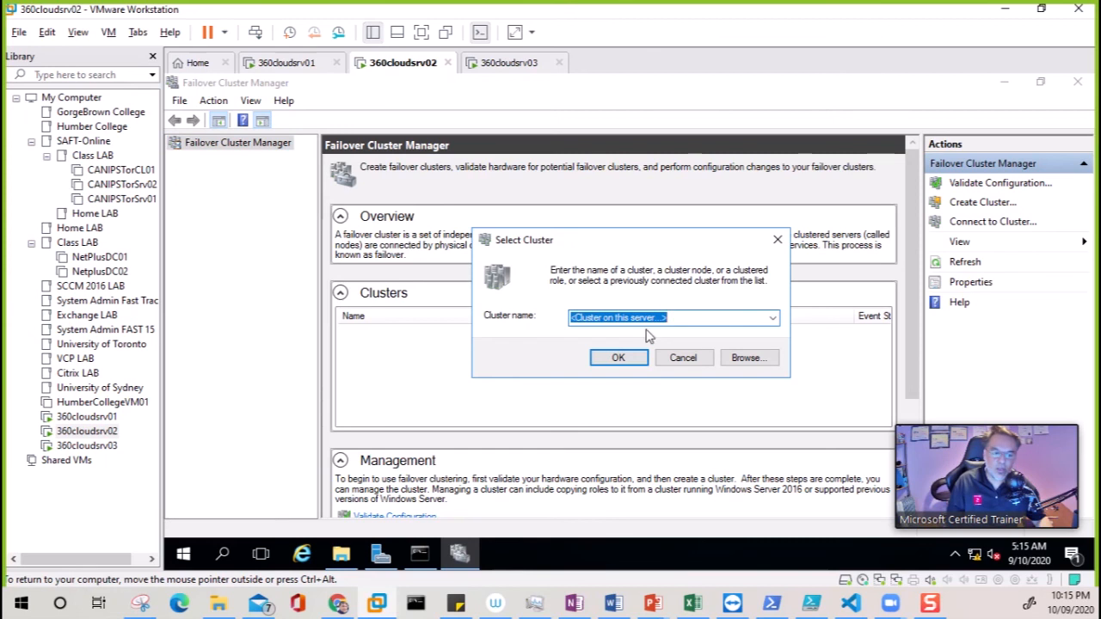
click(773, 318)
click(627, 352)
click(618, 358)
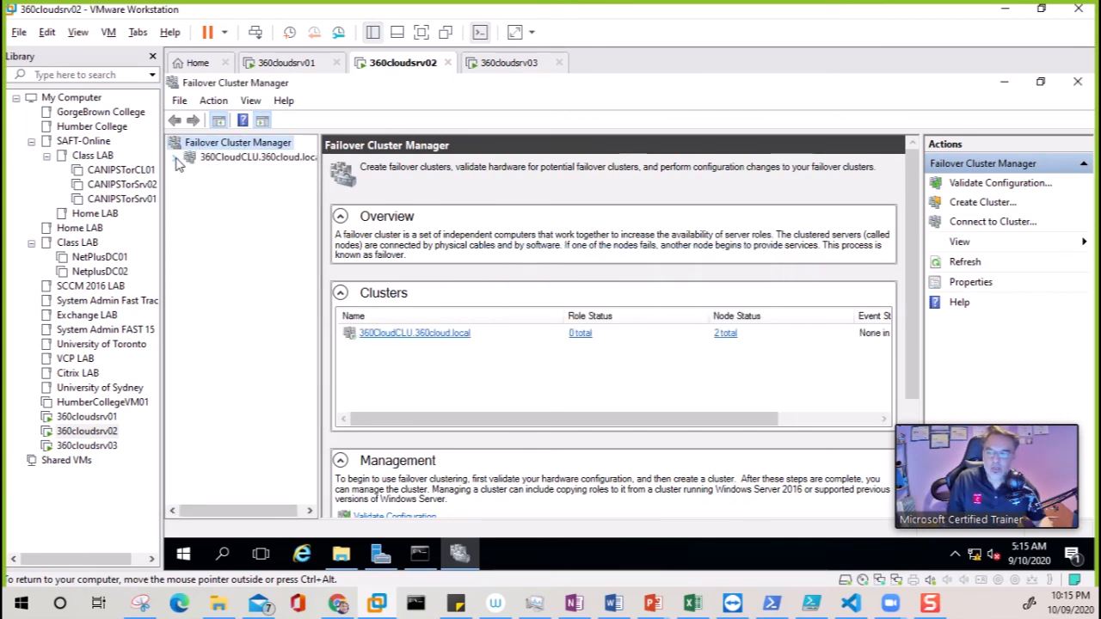
Examine the roles, nodes, storage disks and networks of the 360CloudCLU cluster
click(191, 157)
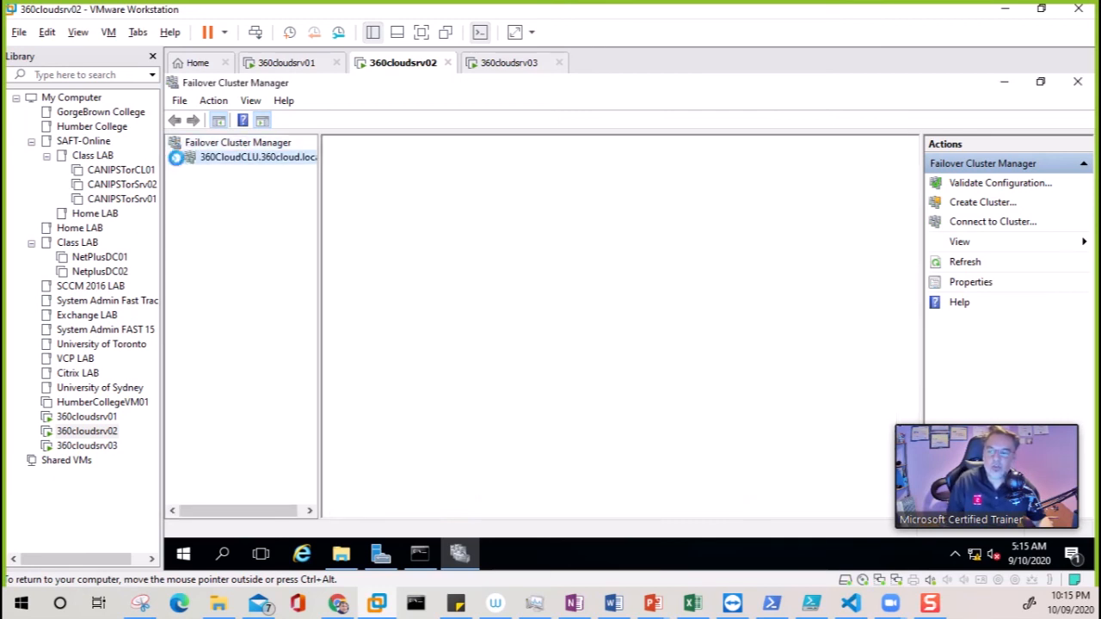
click(226, 171)
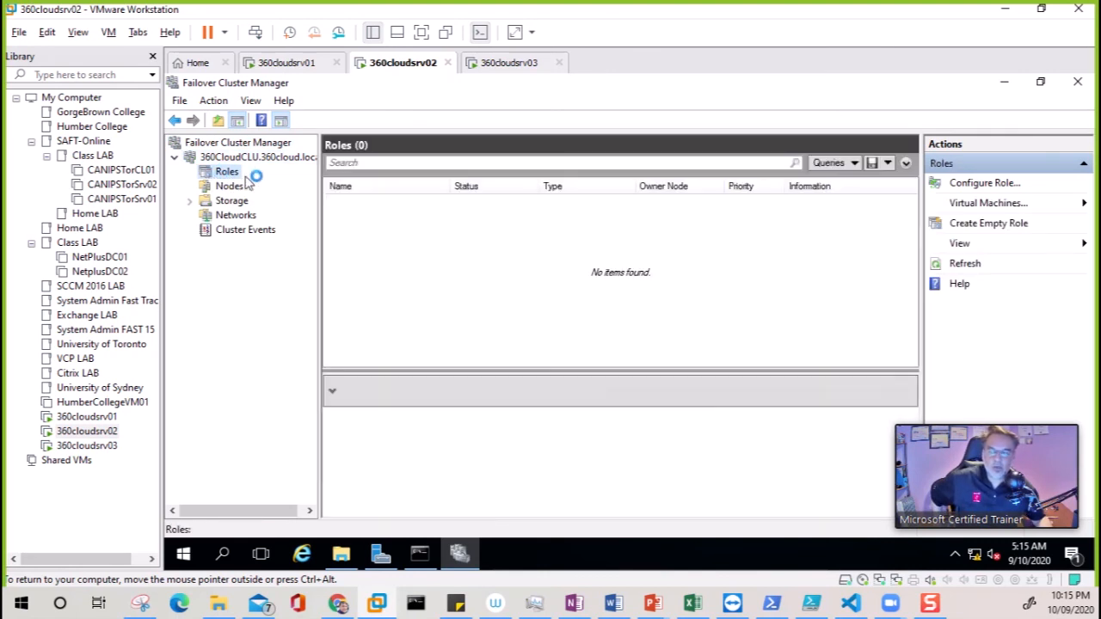
click(222, 188)
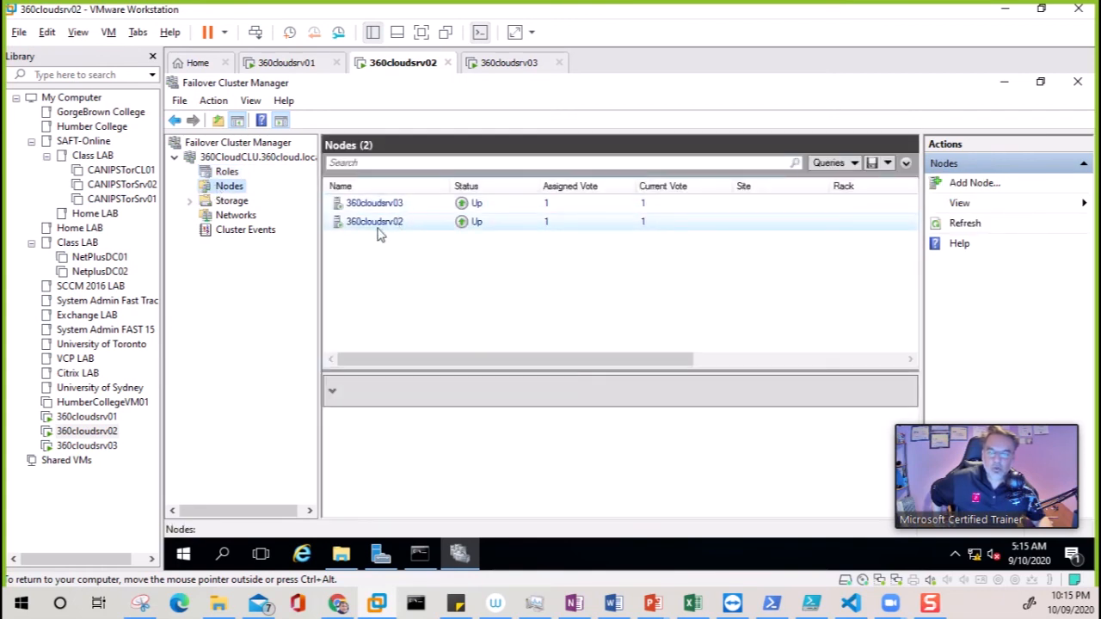
click(189, 200)
click(241, 217)
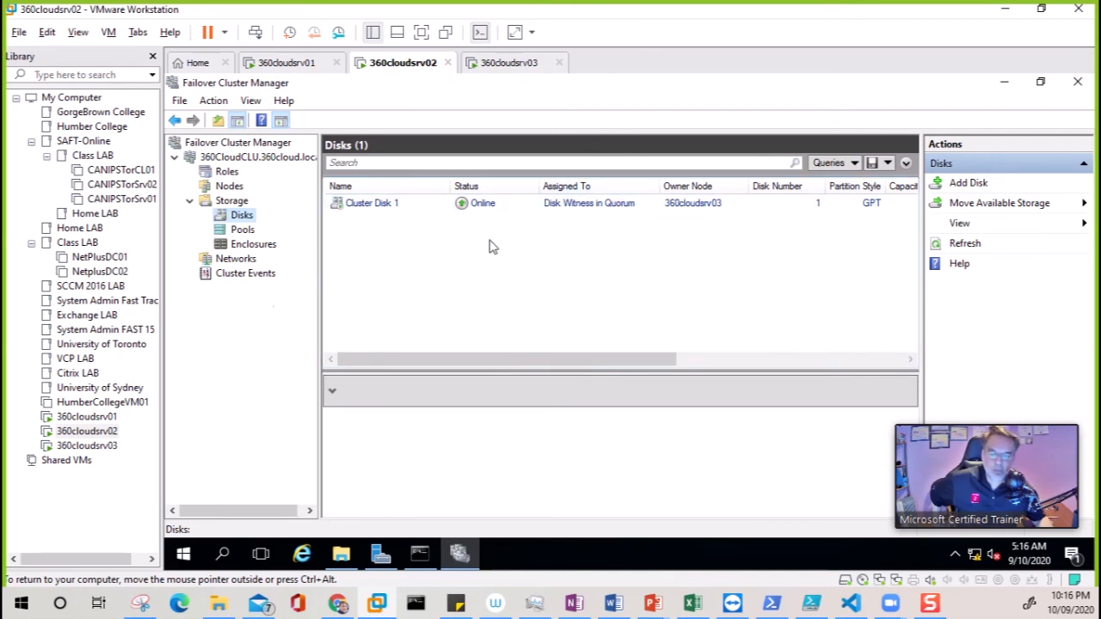
click(228, 260)
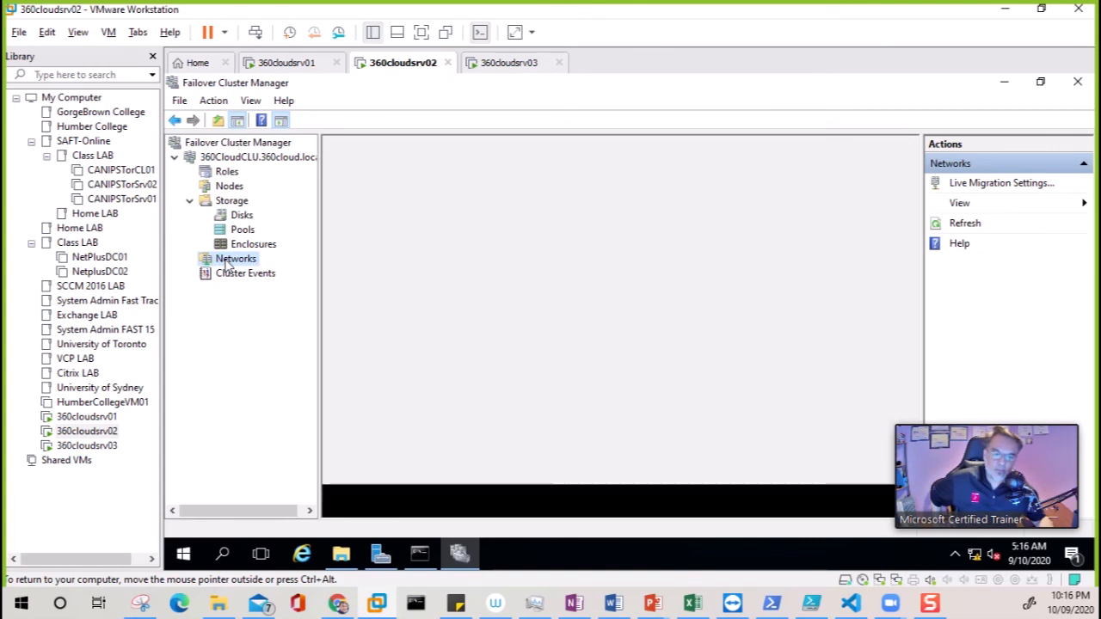